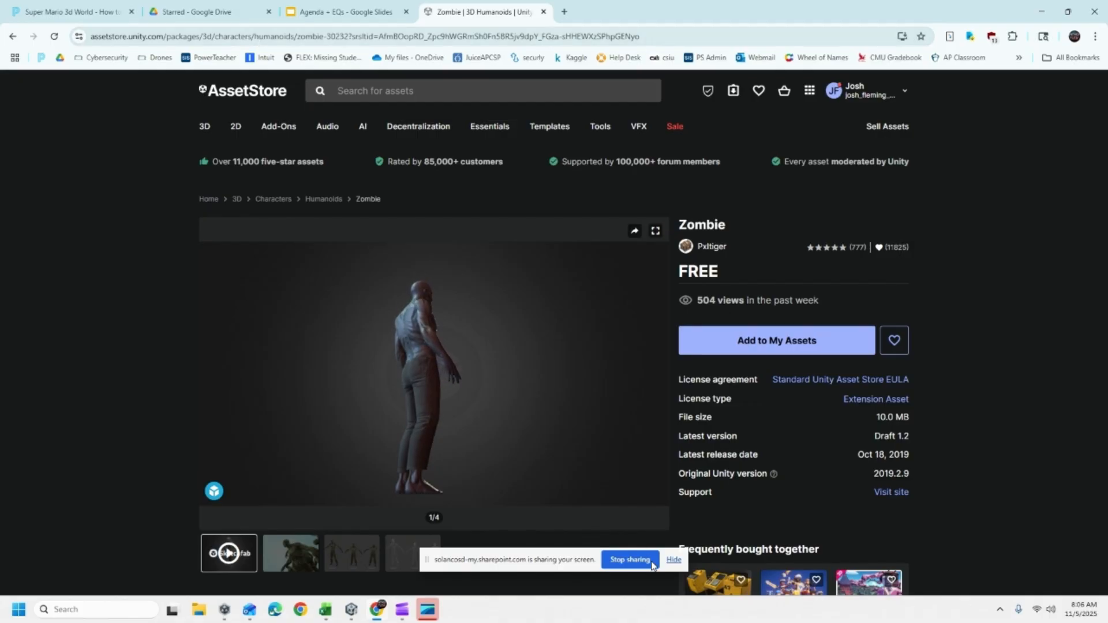
click(673, 560)
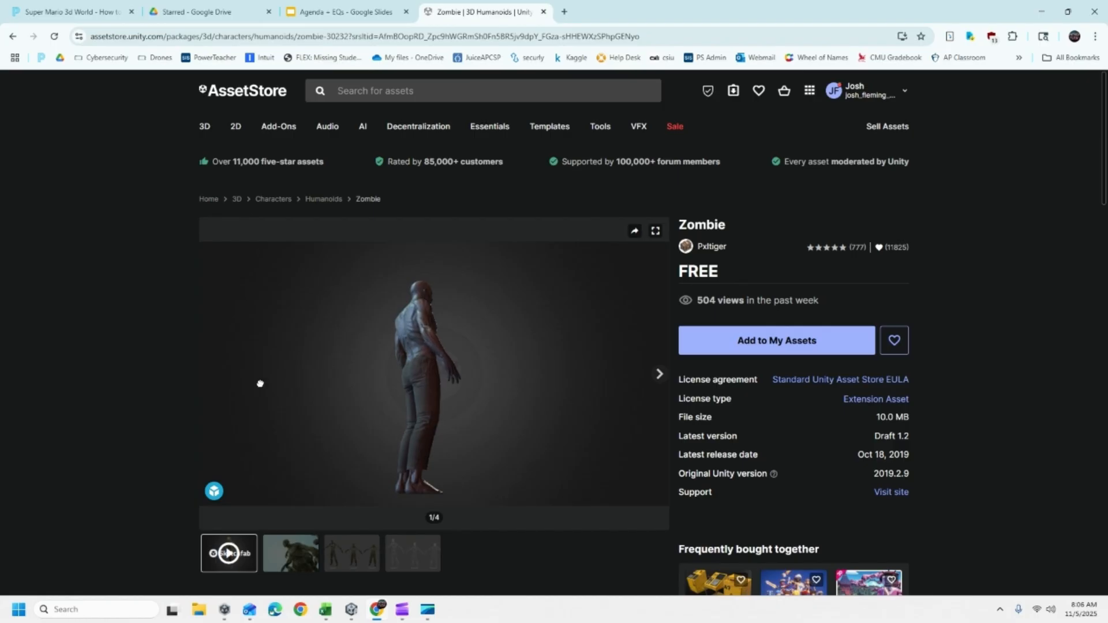
click(904, 95)
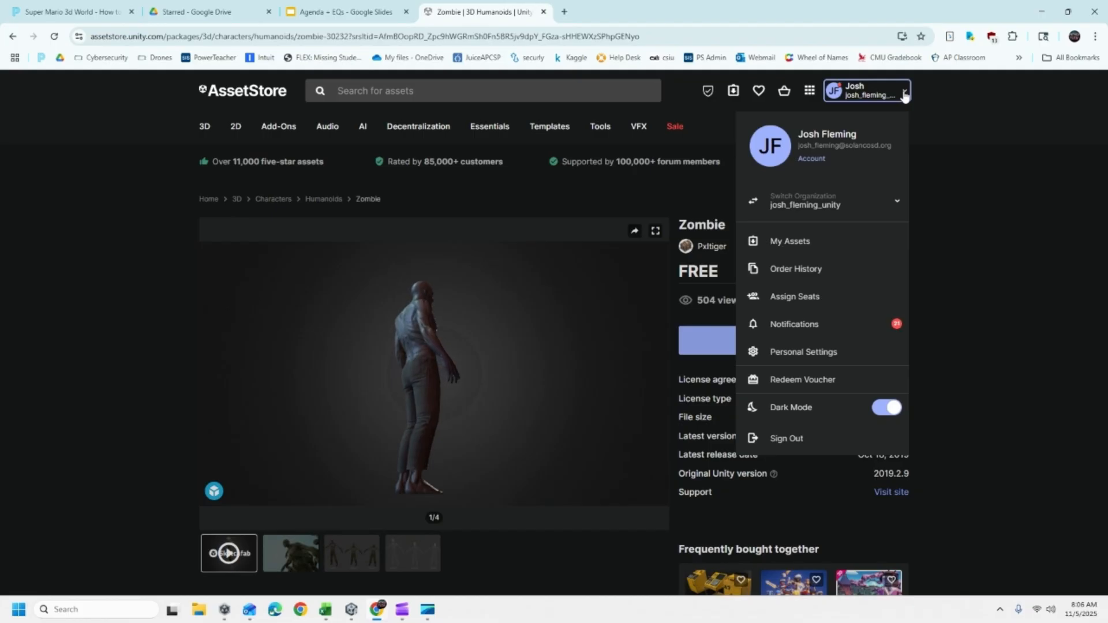
click(905, 94)
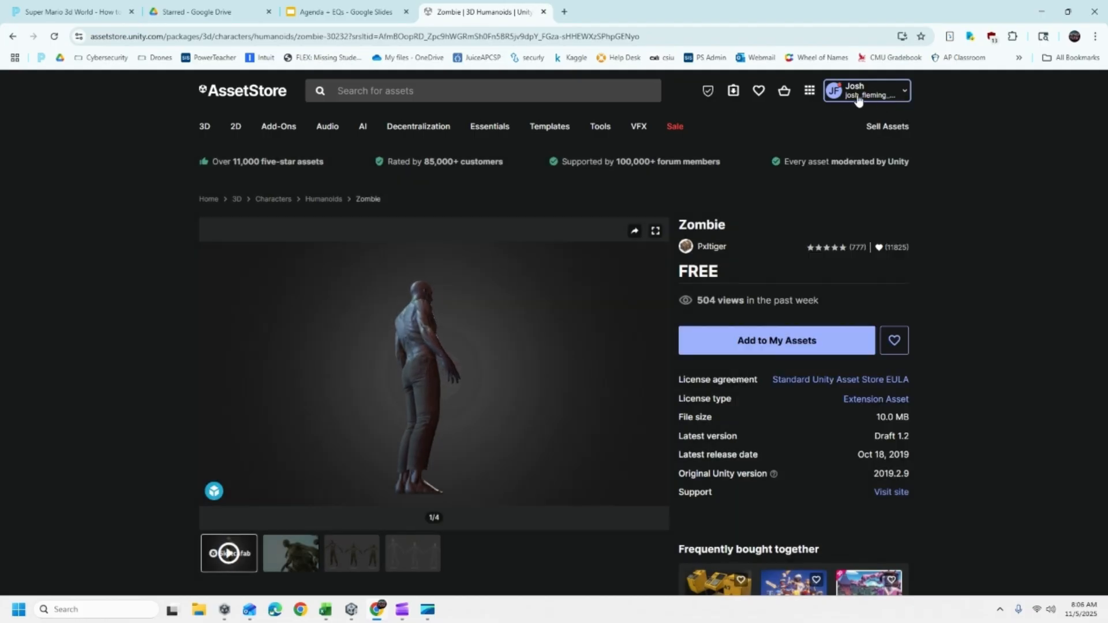
click(859, 99)
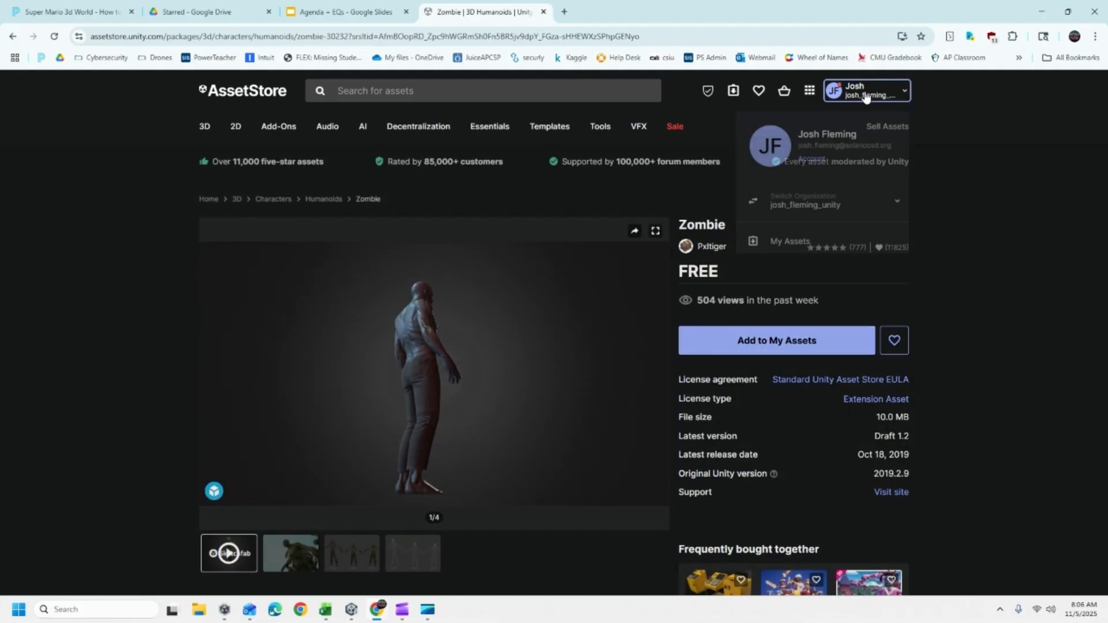
click(1020, 202)
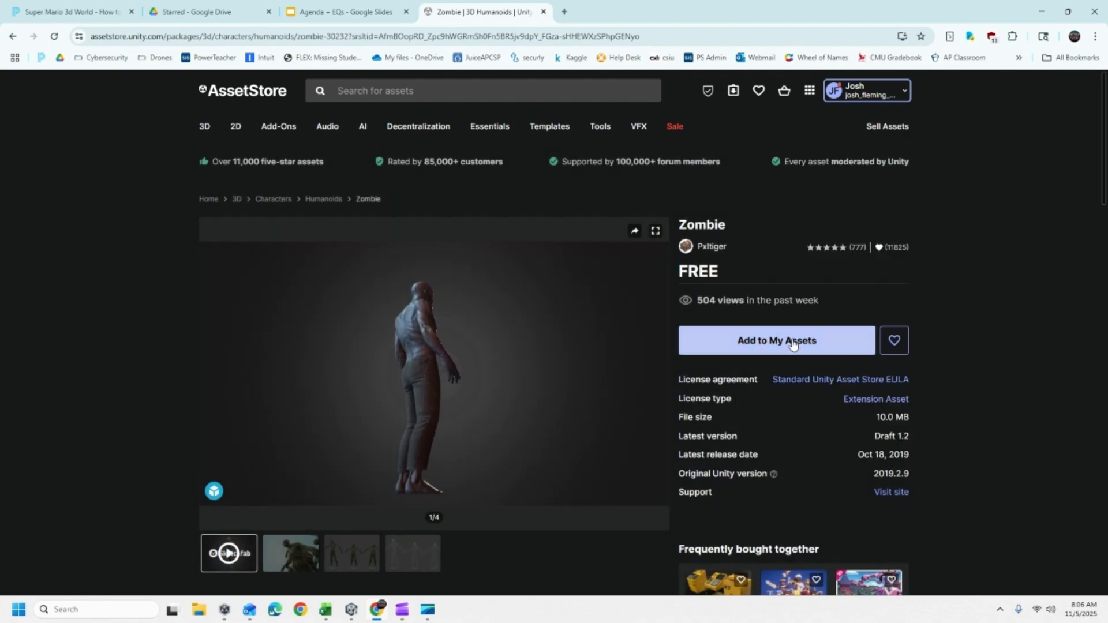
- Add the free Zombie asset to My Assets and accept the terms of service
click(778, 351)
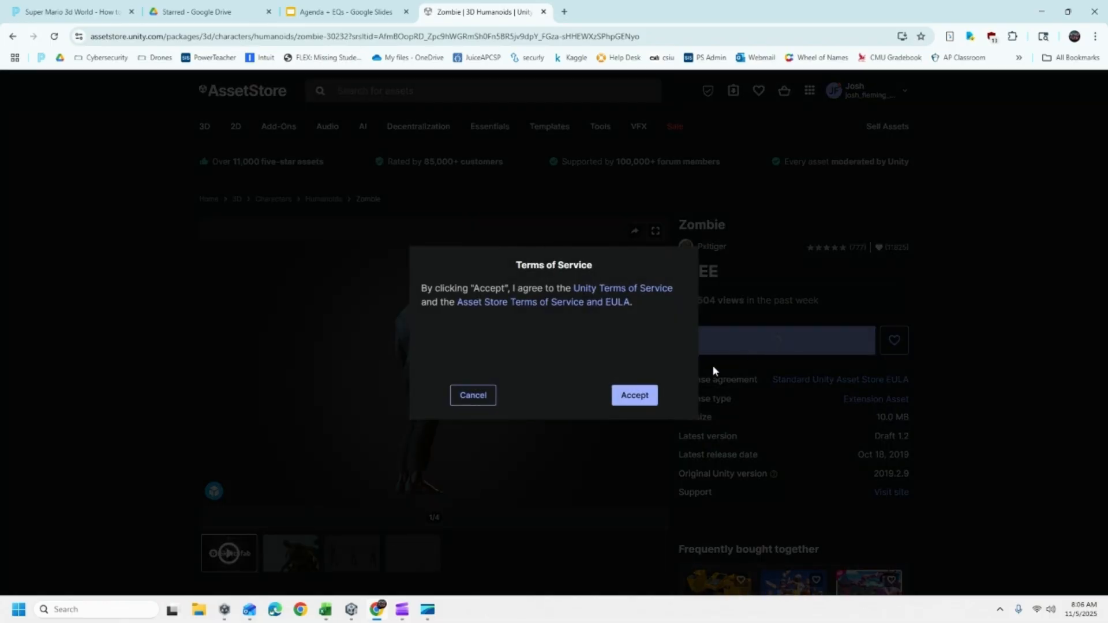
click(629, 395)
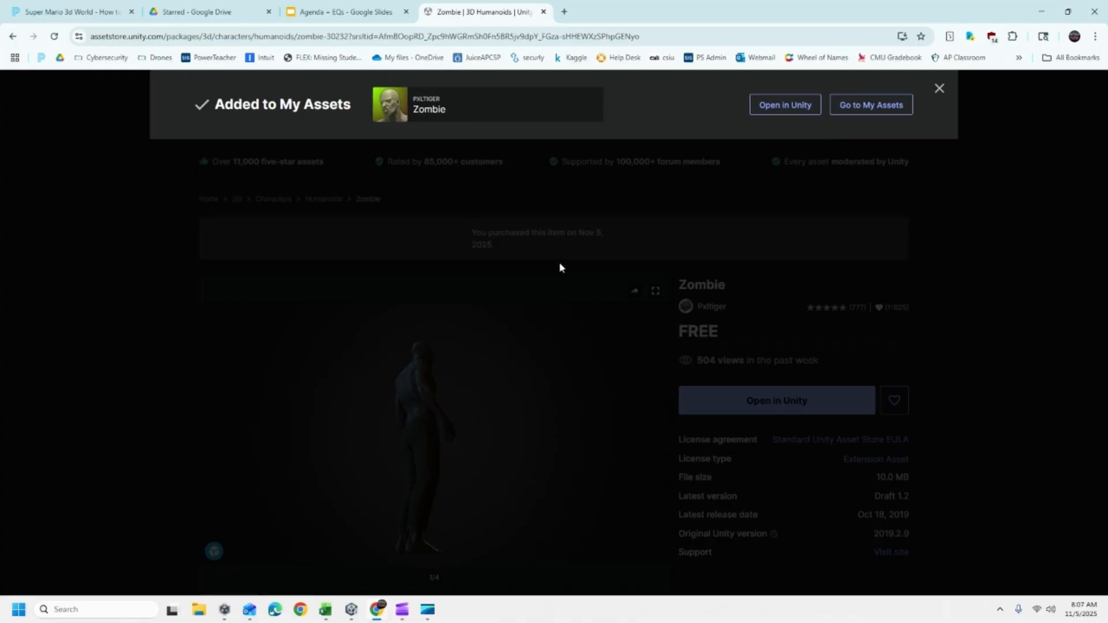
- Switch to the Unity editor, open the Package Manager on My Assets and refresh the asset list
click(351, 610)
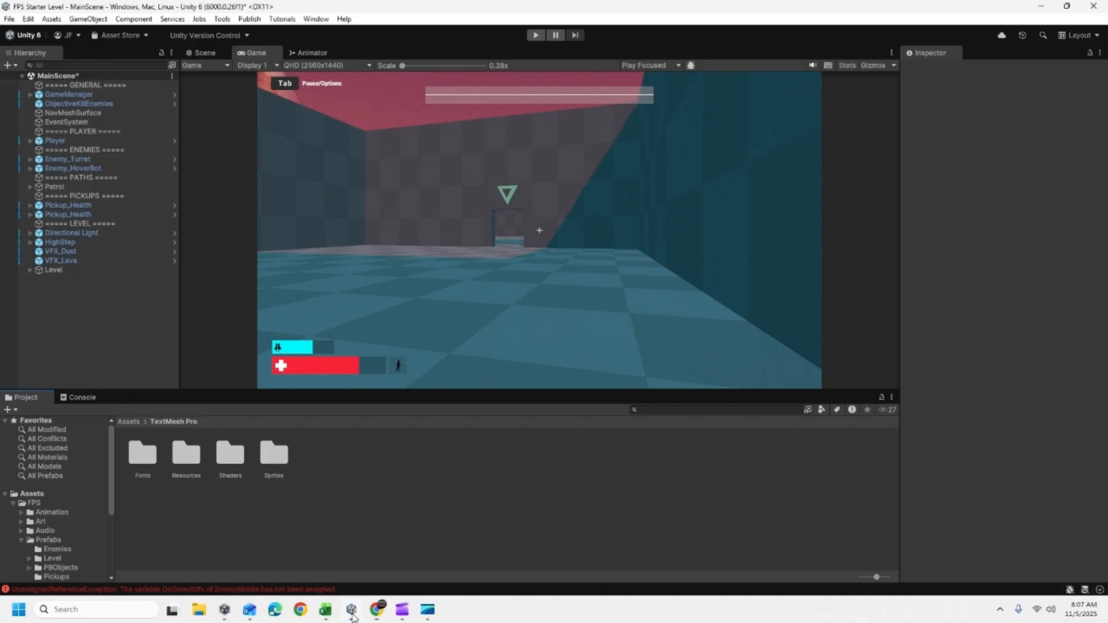
click(316, 19)
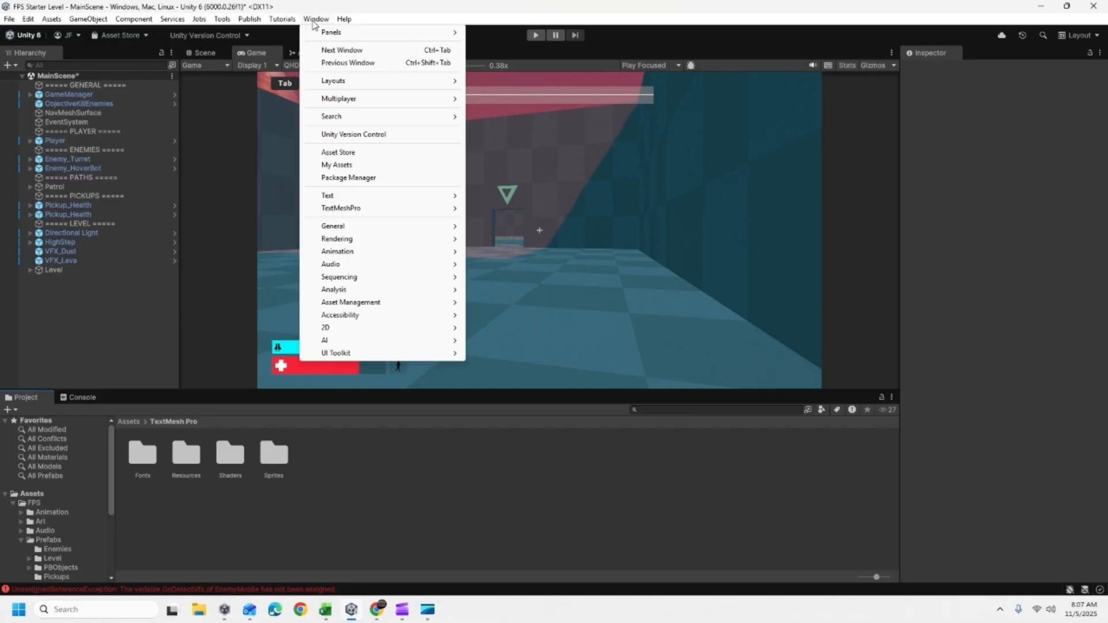
click(361, 179)
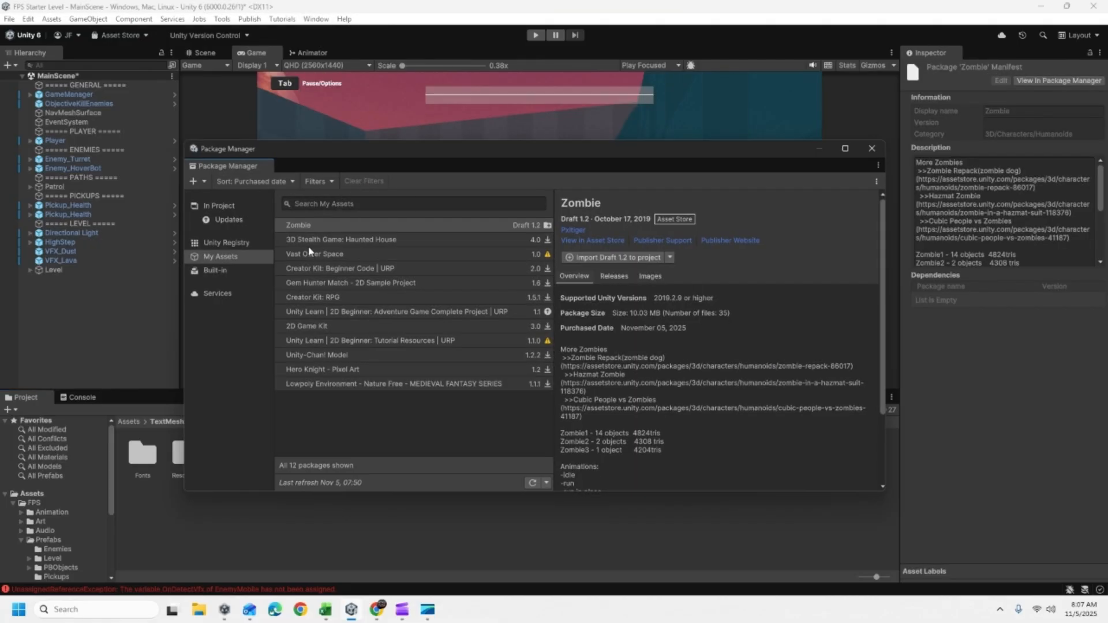
click(220, 258)
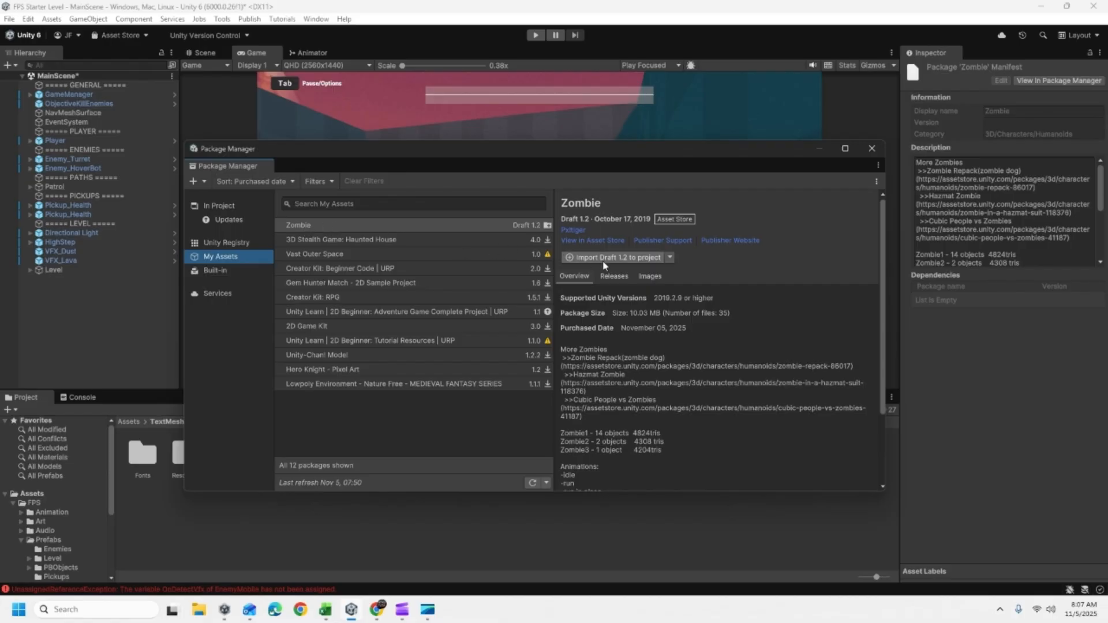
click(530, 483)
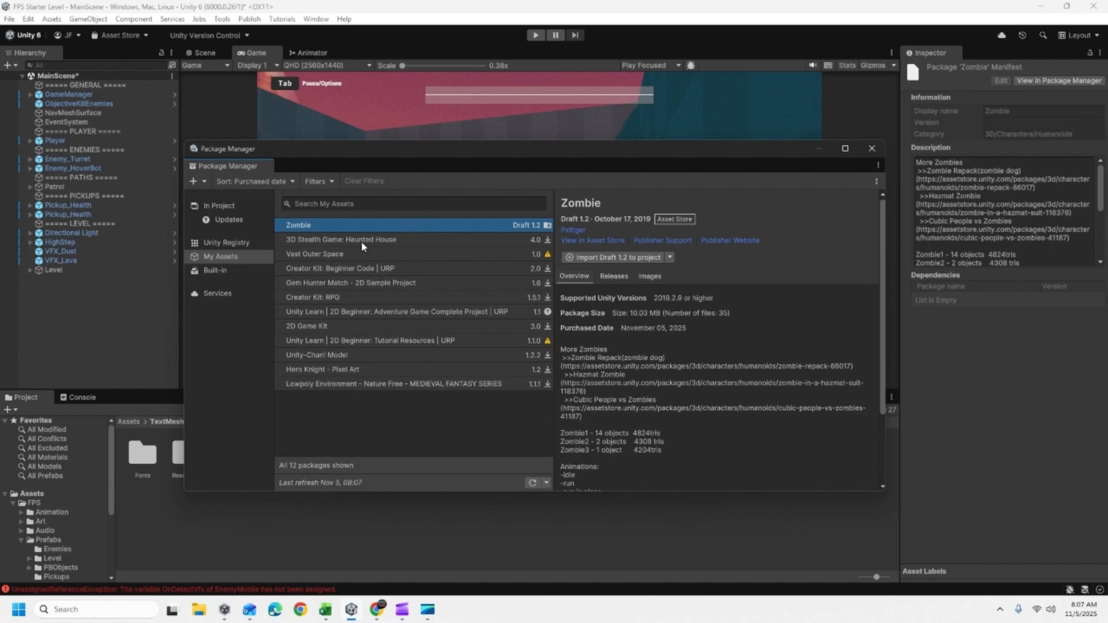
- Import all files of the Zombie package, Draft 1.2, into the project and close the Package Manager
click(611, 258)
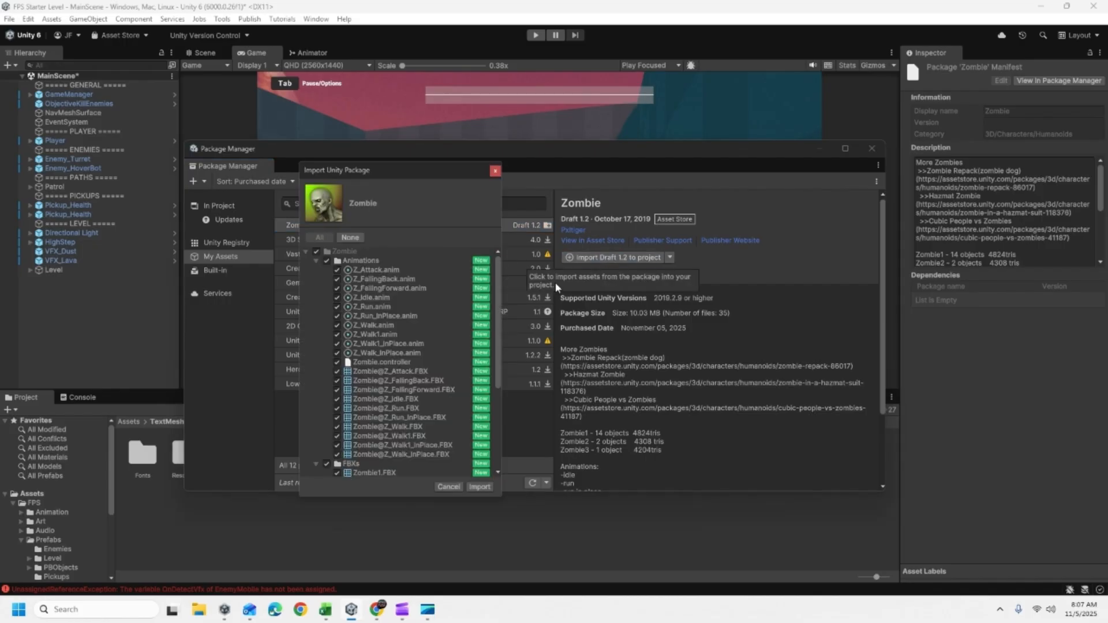
click(478, 487)
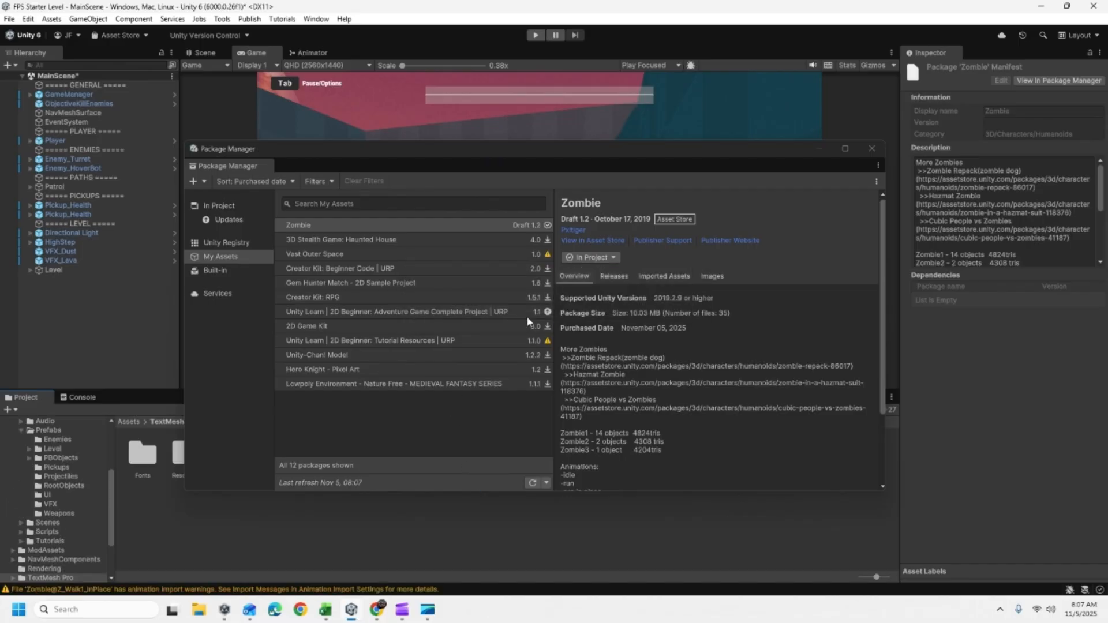
click(871, 150)
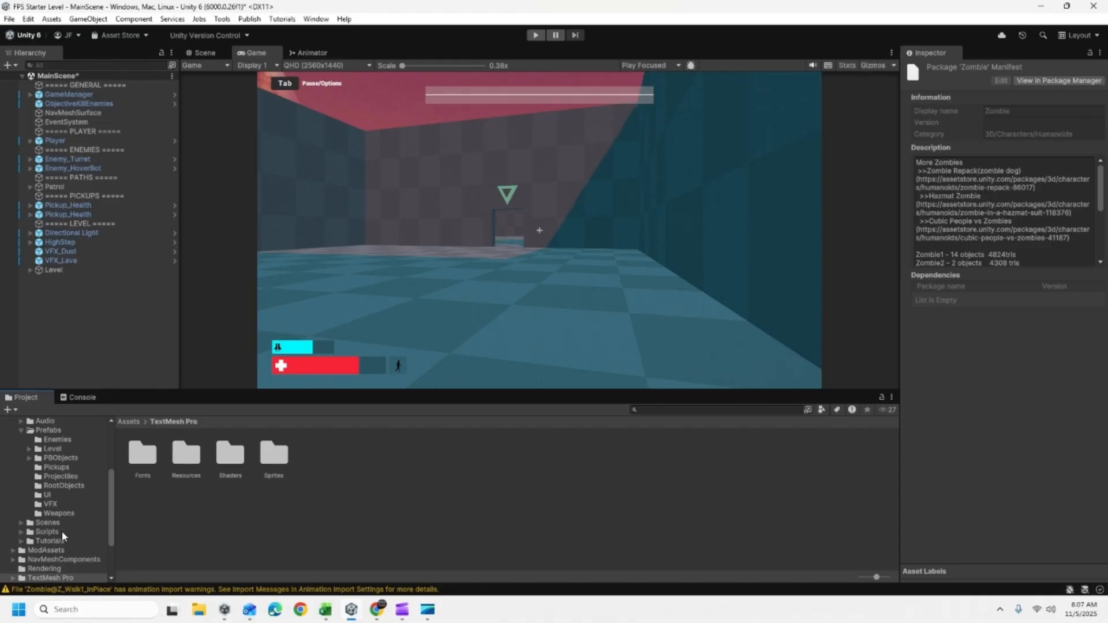
- Open the imported Zombie folder and look at the models in its Prefabs subfolder
scroll(46, 468, down, 3)
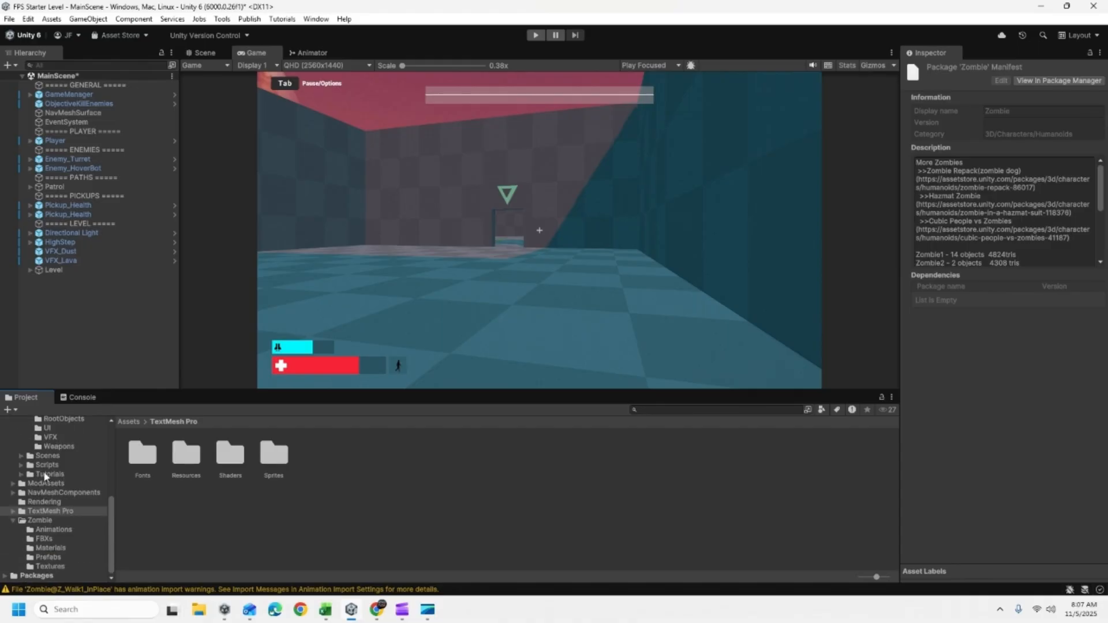
click(36, 521)
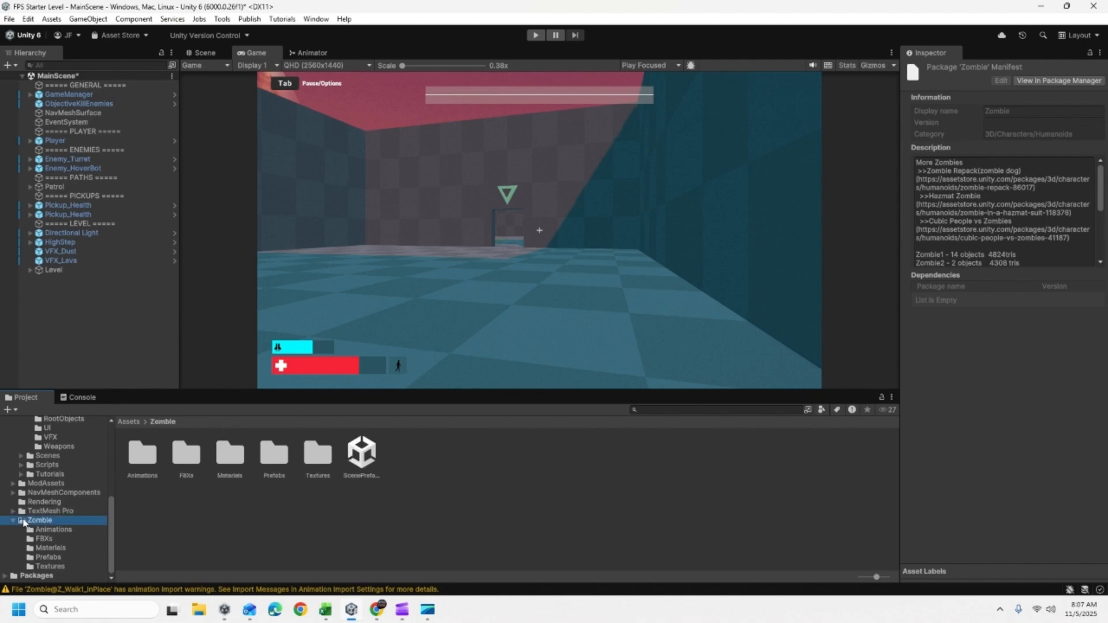
click(52, 557)
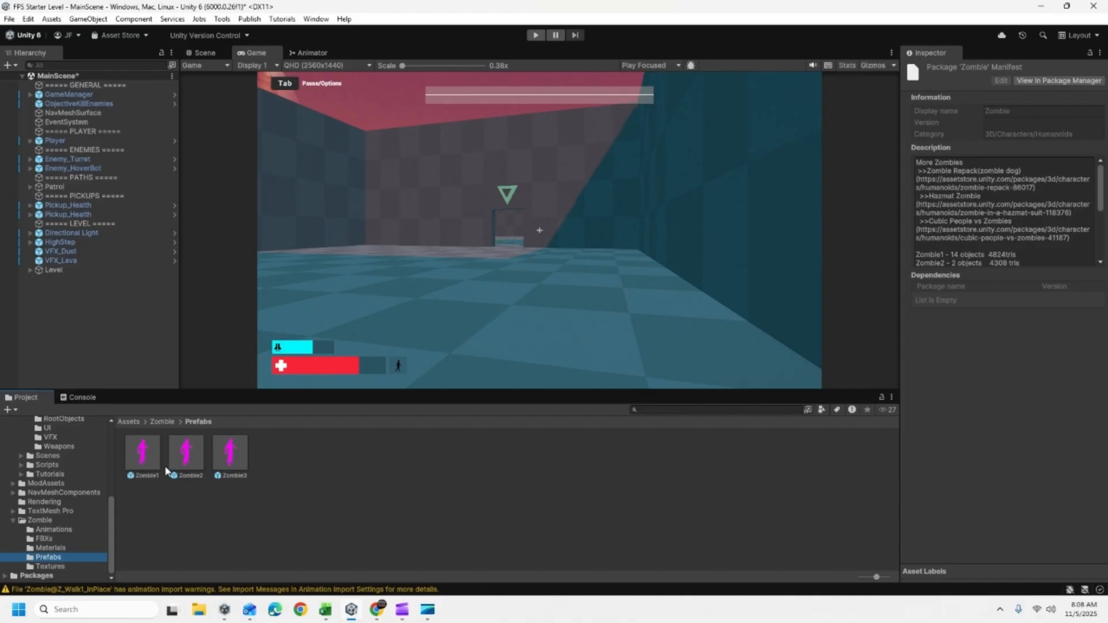
- Convert the Plane and Zombie materials in the Zombie Materials folder from Built-in to URP
click(54, 549)
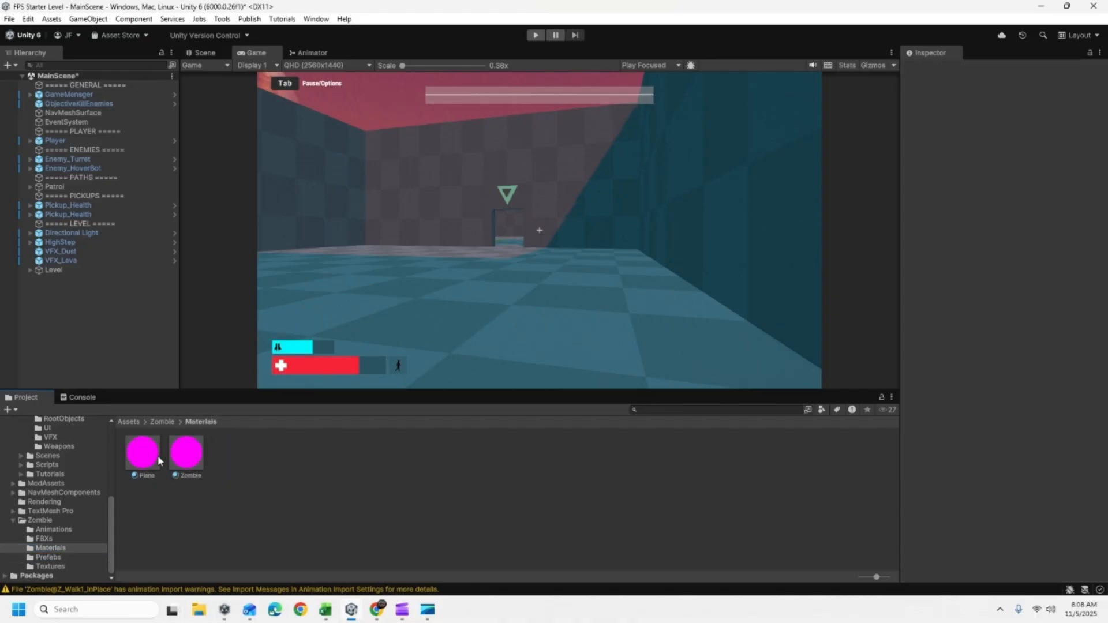
click(140, 469)
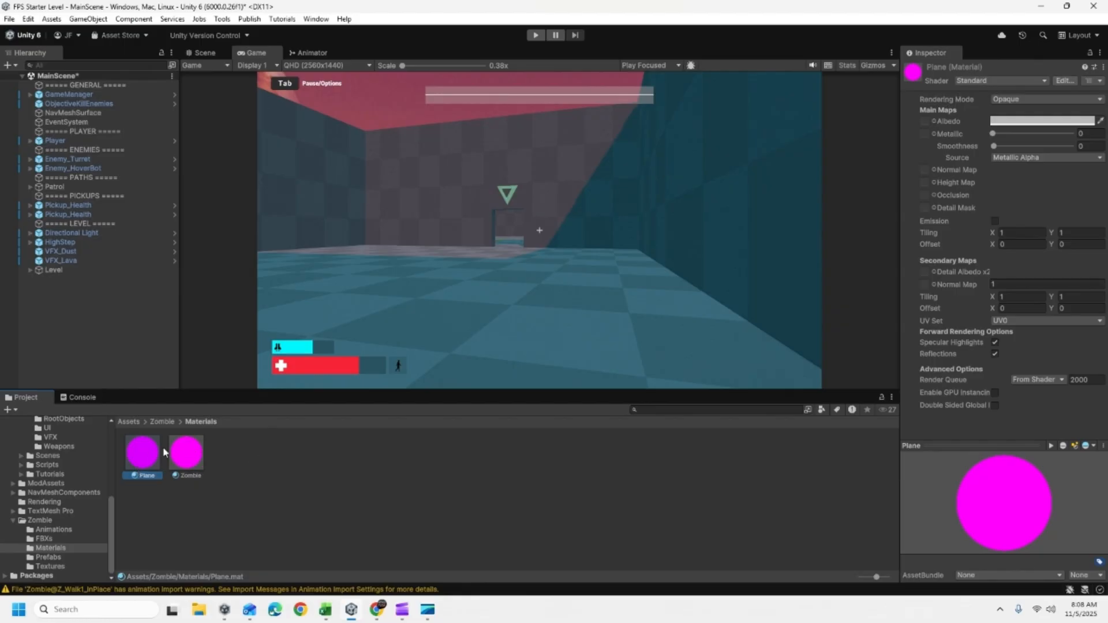
ctrl+click(199, 458)
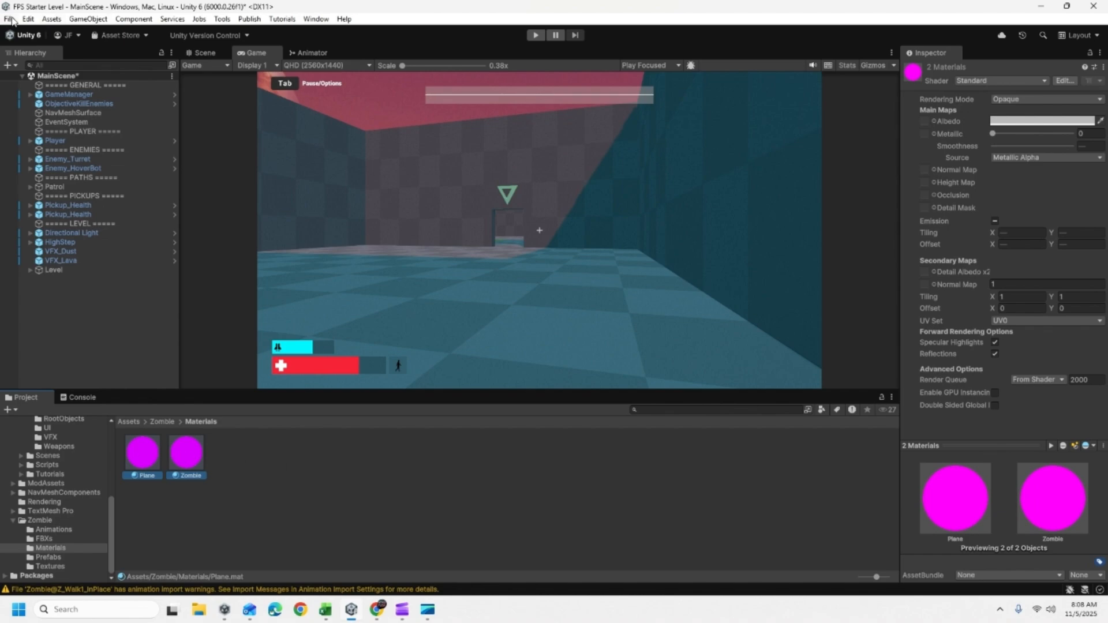
click(28, 25)
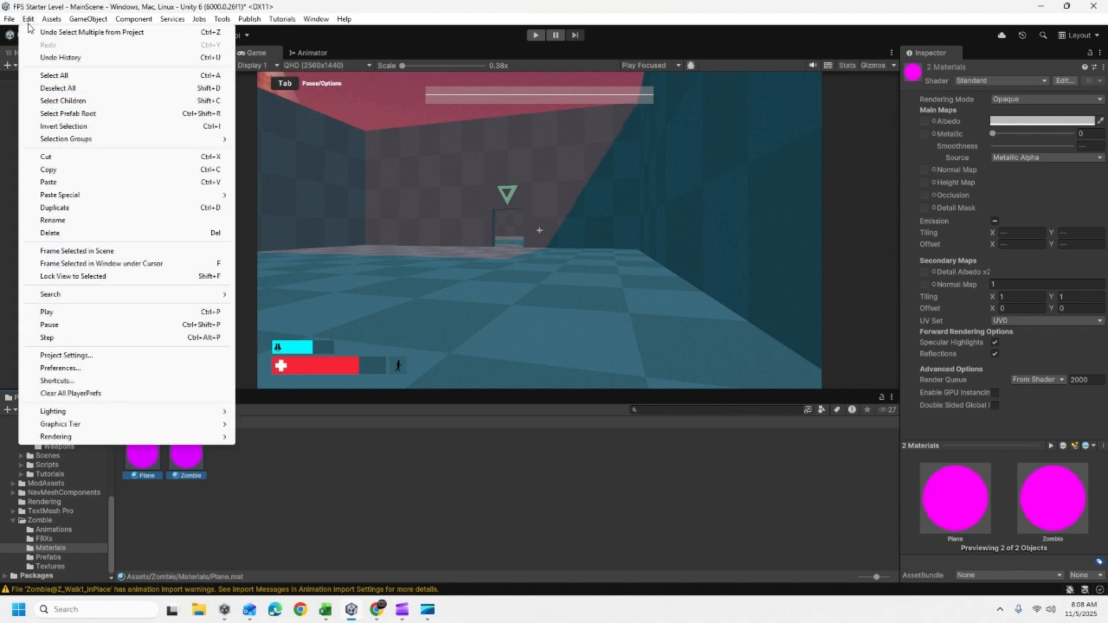
mouse_move(175, 442)
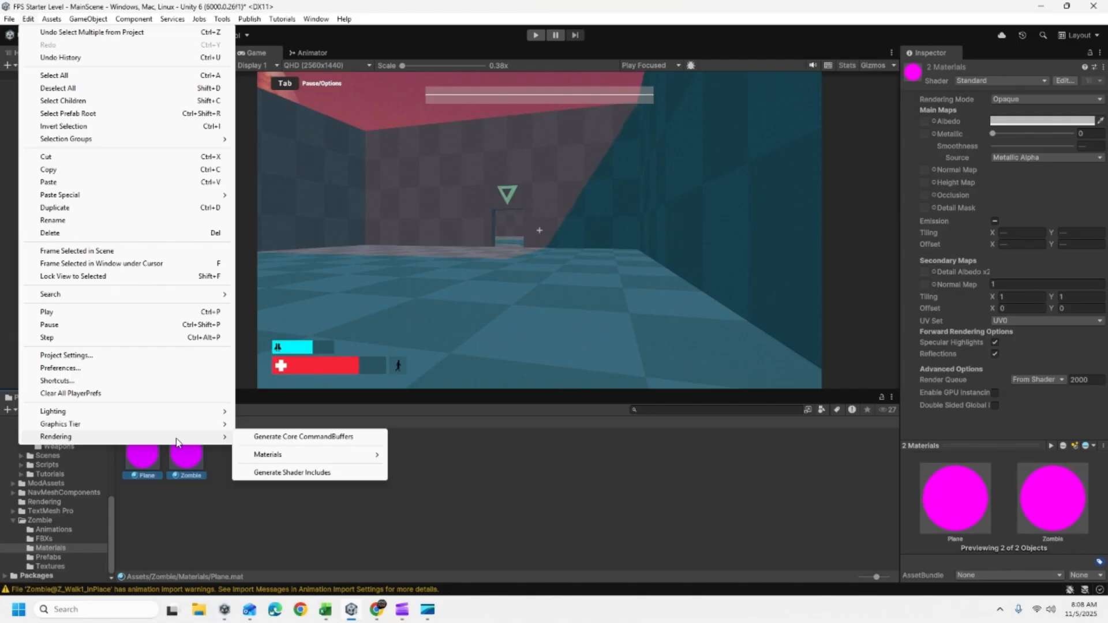
mouse_move(369, 455)
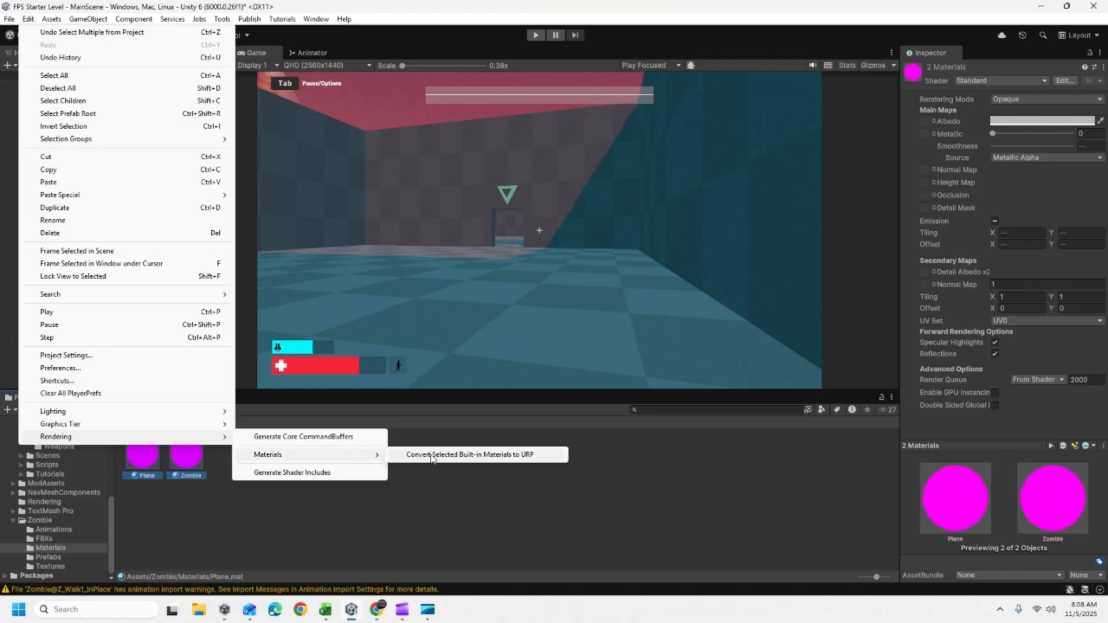
click(432, 455)
click(589, 325)
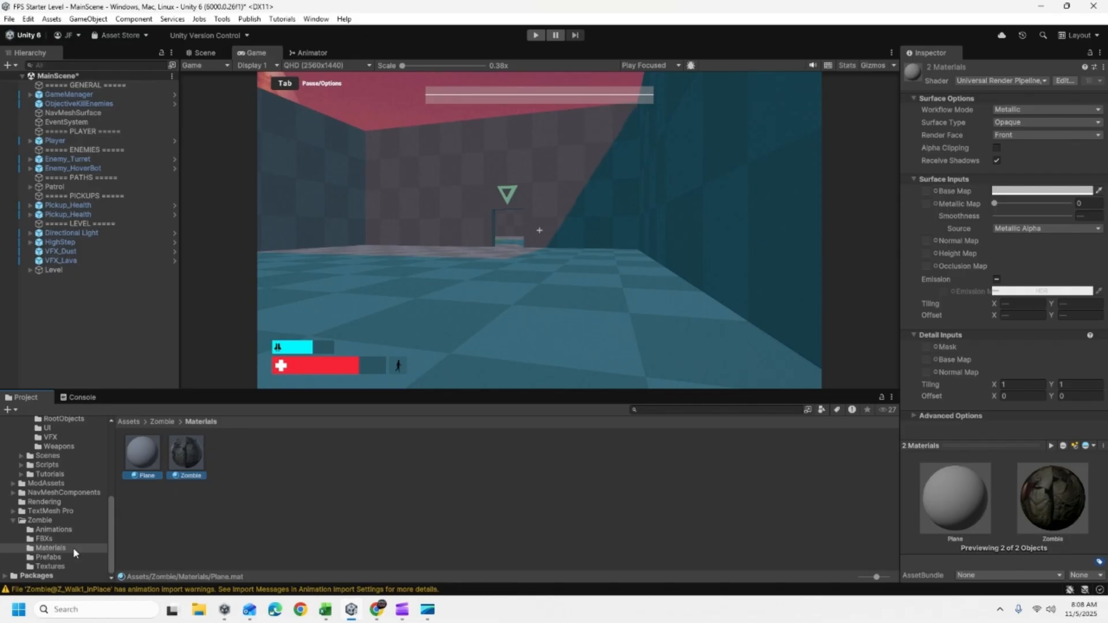
- Delete the Enemy_HoverBot 1 prefab from the FPS/Prefabs/Enemies folder
scroll(55, 511, up, 4)
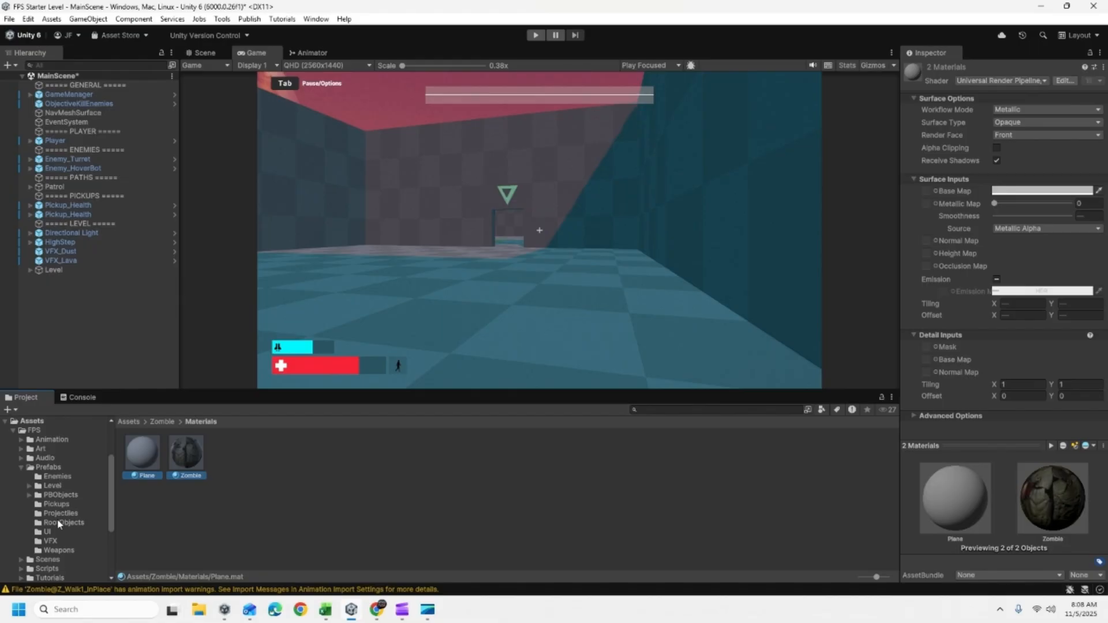
click(37, 471)
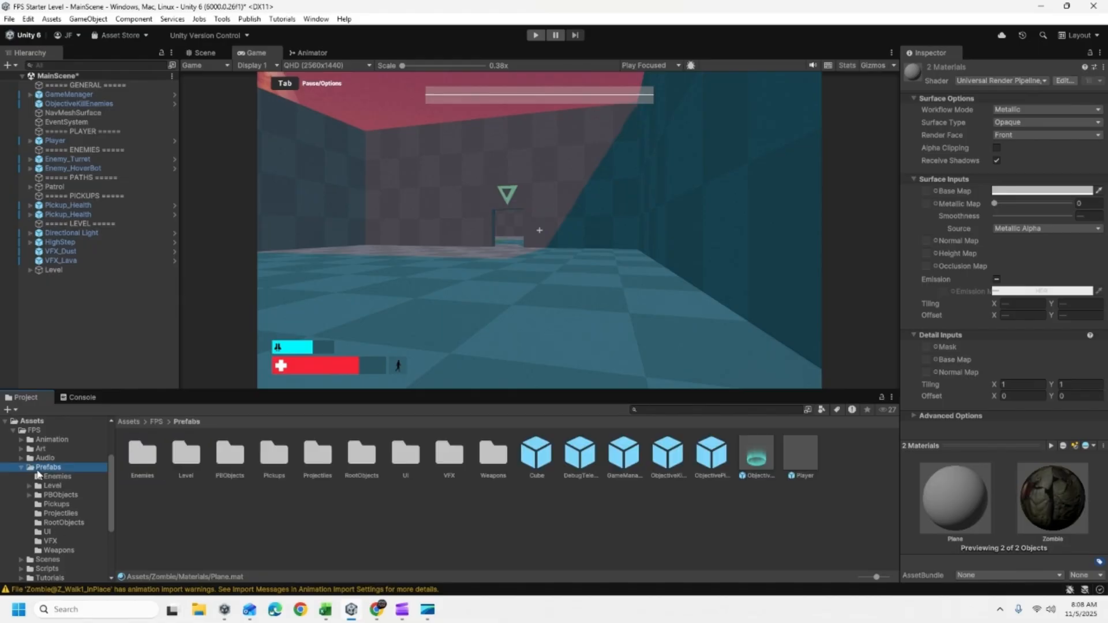
click(32, 430)
click(14, 431)
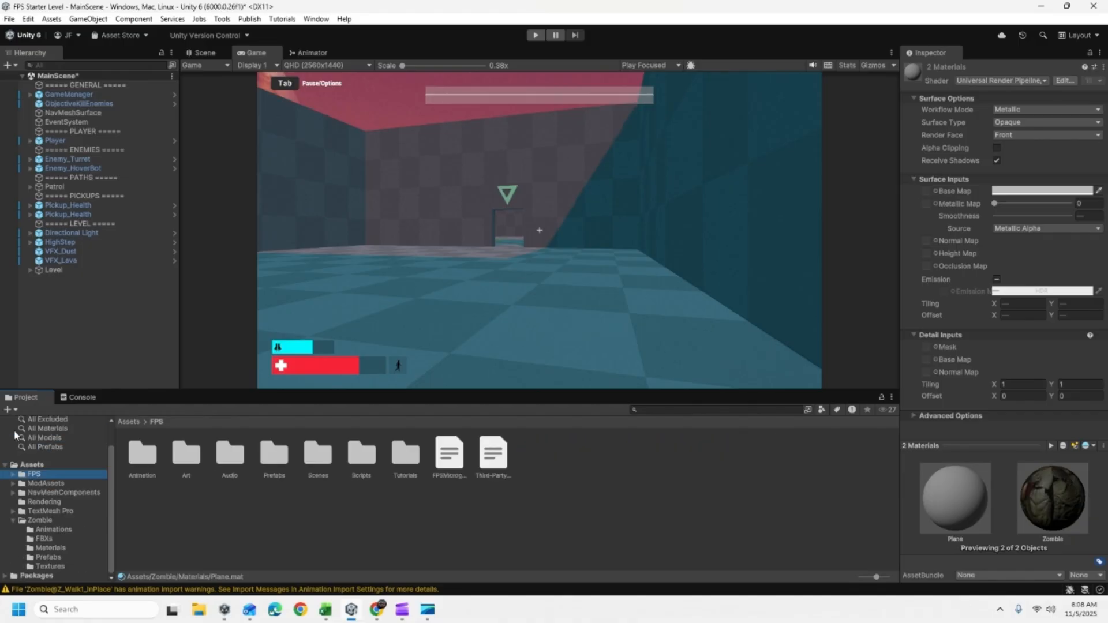
click(12, 476)
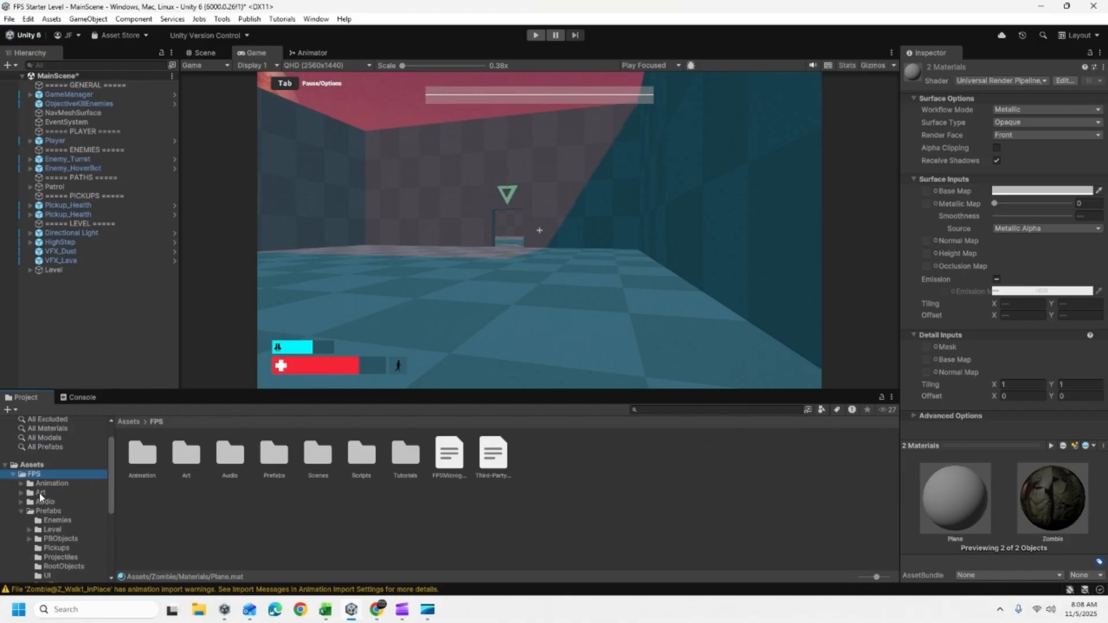
click(43, 511)
click(50, 520)
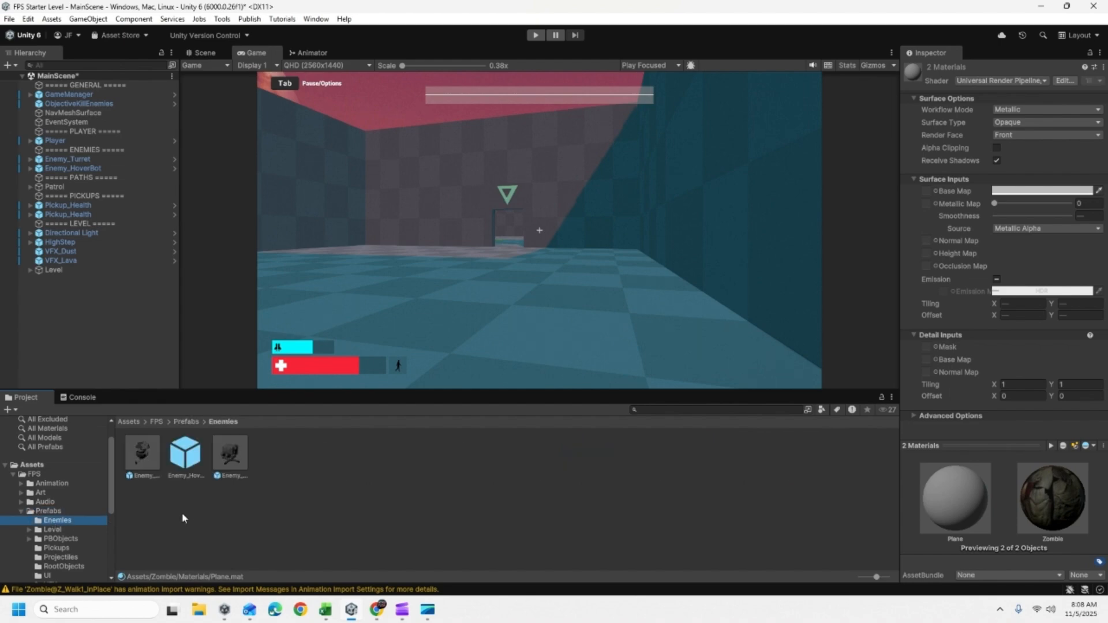
click(185, 459)
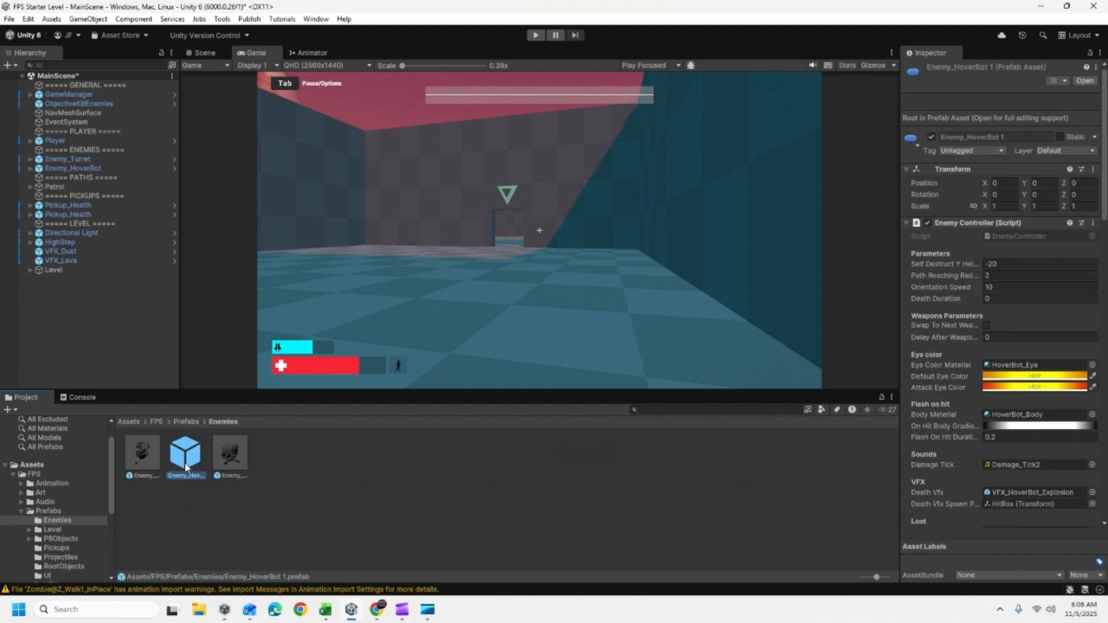
key(Delete)
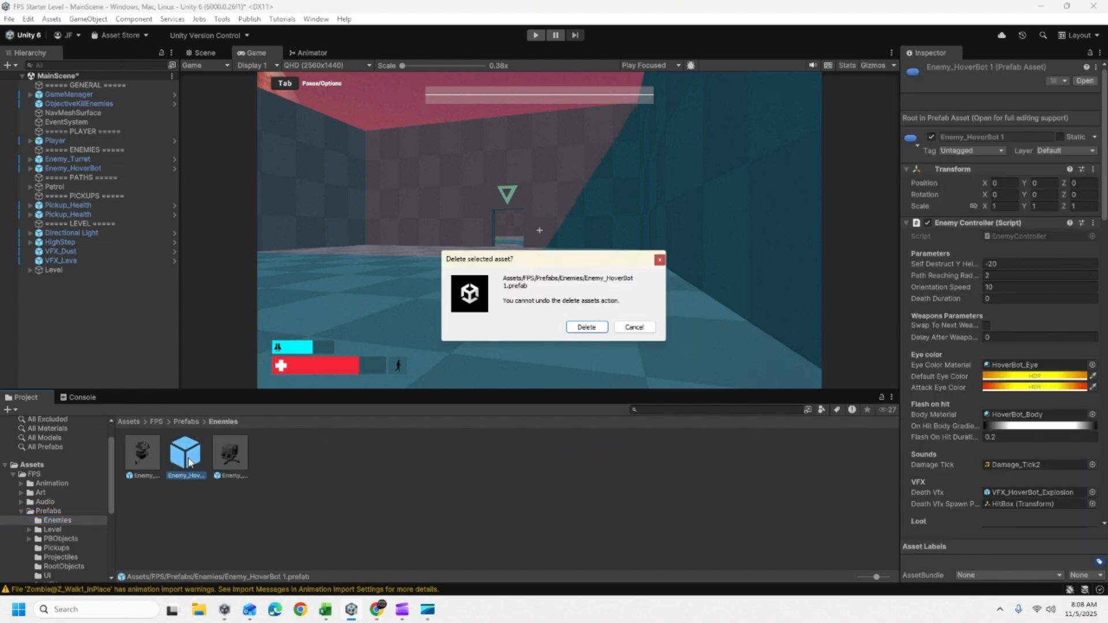
click(584, 327)
- Duplicate the Enemy_HoverBot prefab in the FPS/Prefabs/Enemies folder and rename the copy Zombie
click(143, 450)
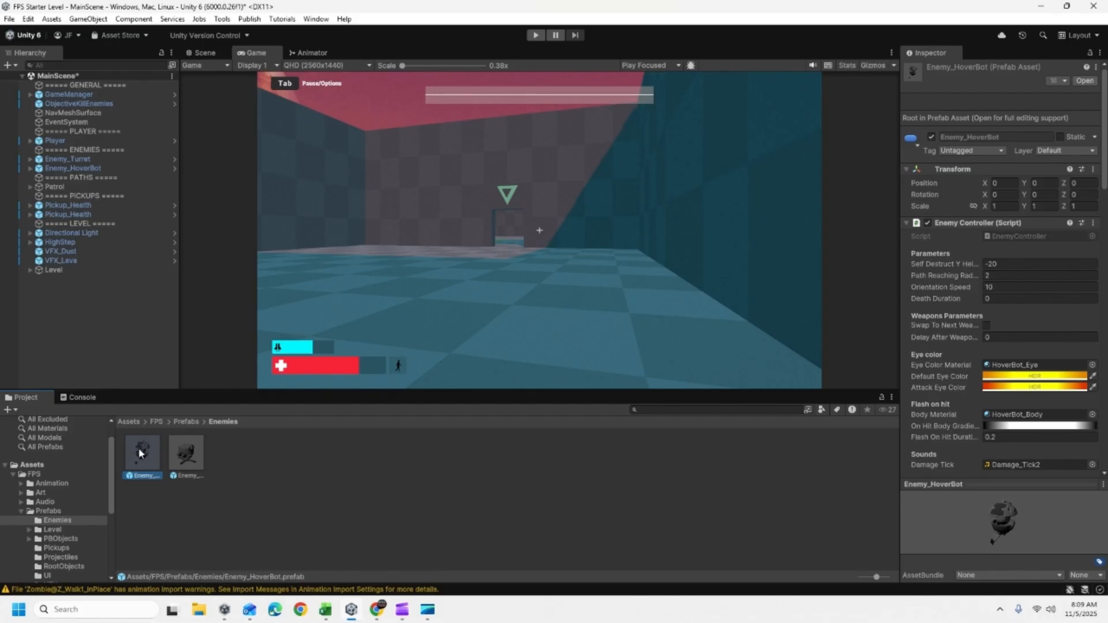
click(158, 501)
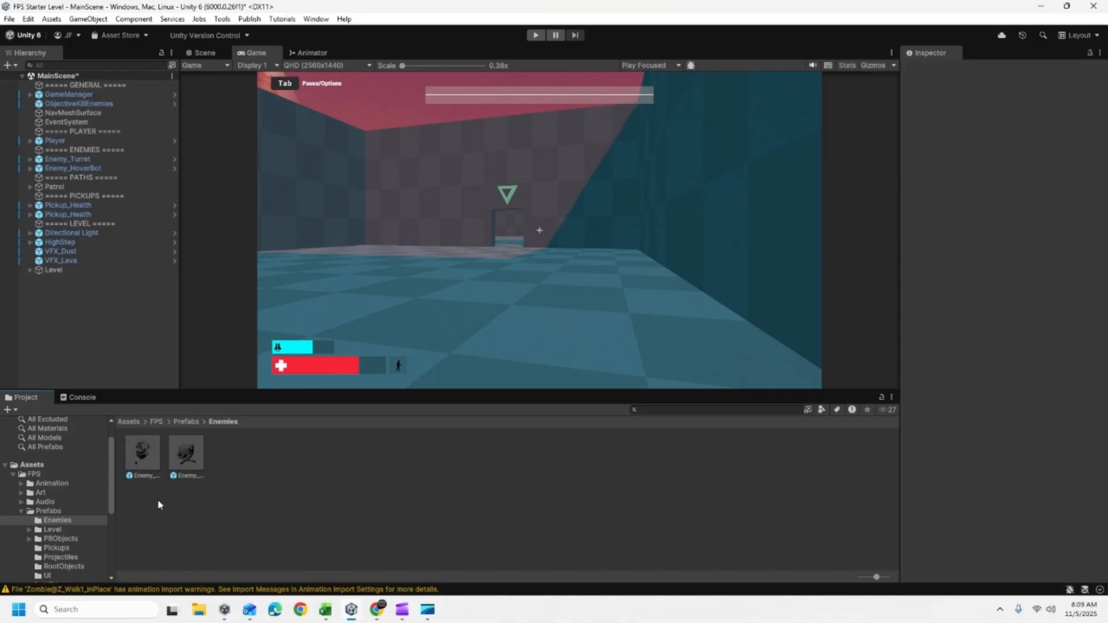
click(137, 444)
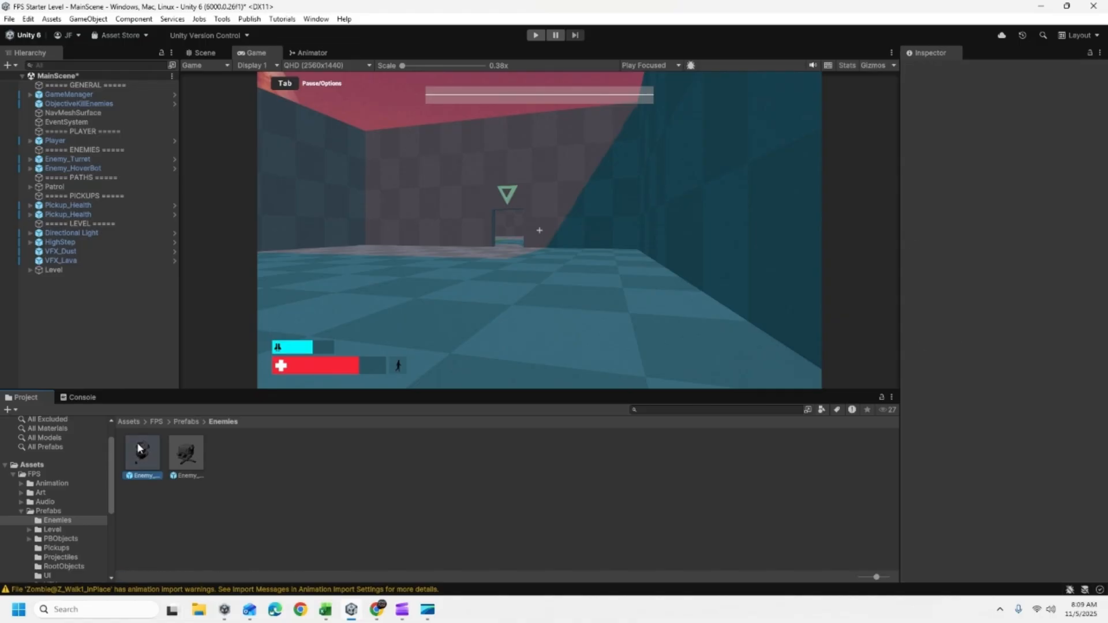
click(28, 20)
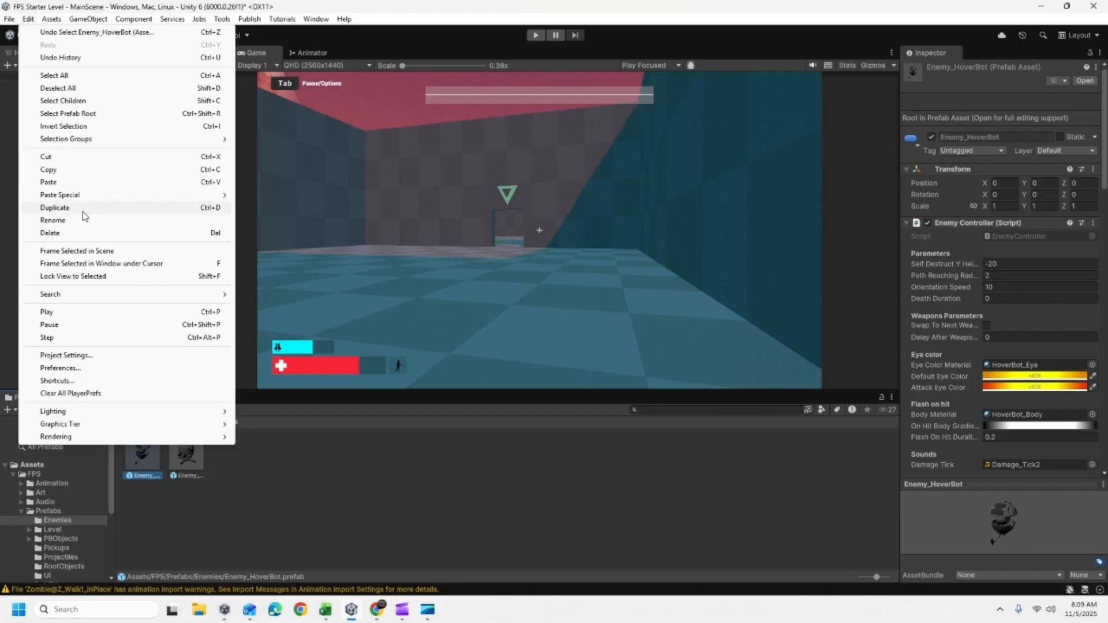
click(345, 477)
click(143, 456)
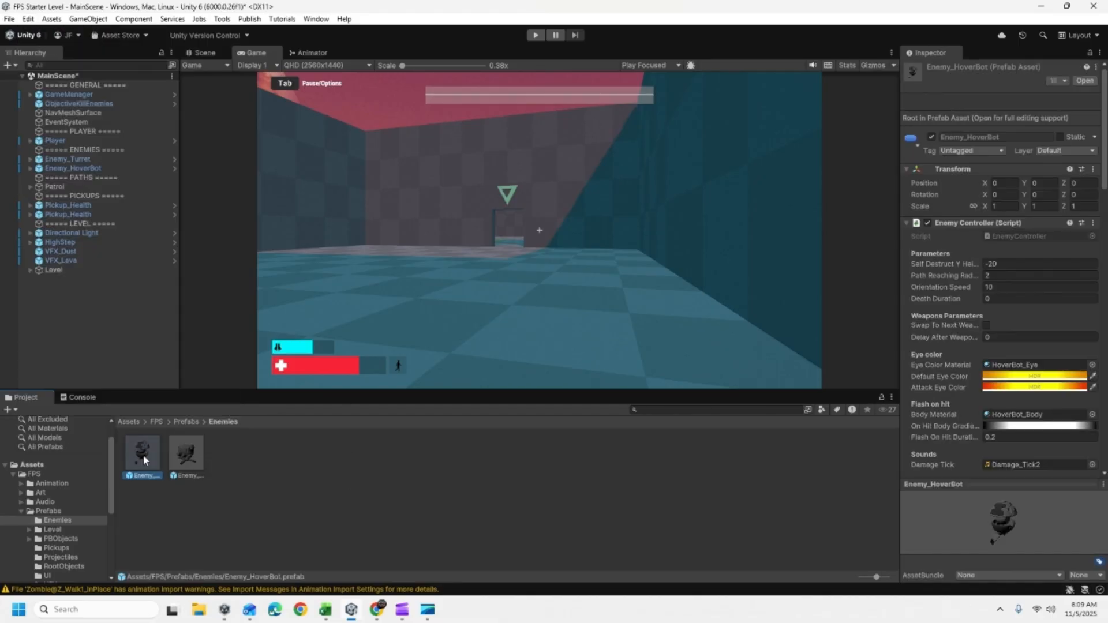
key(ctrl+d)
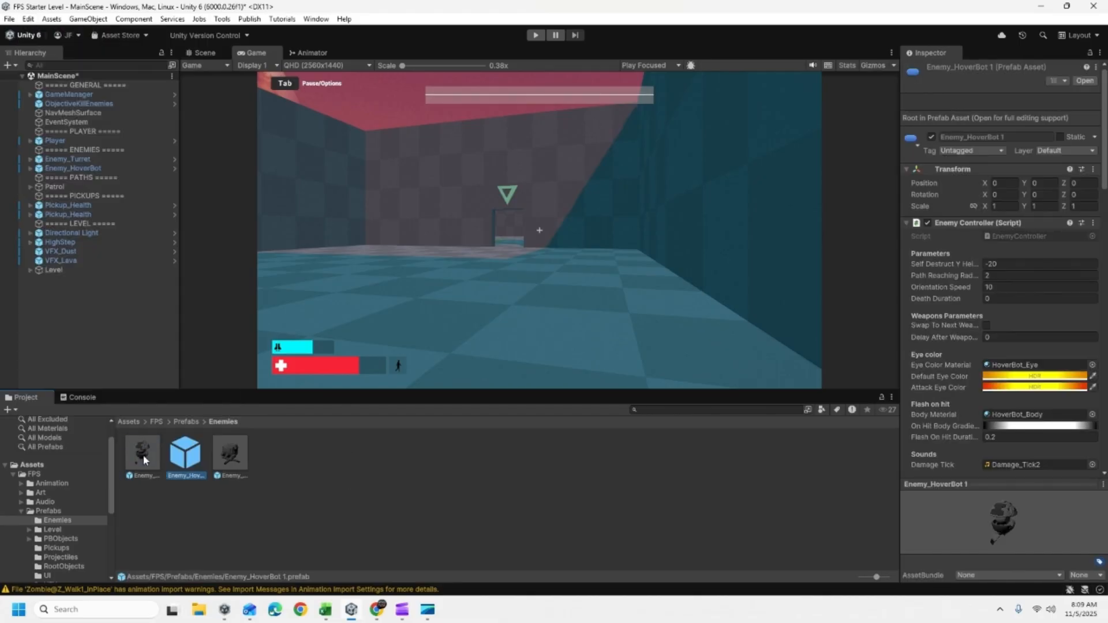
click(186, 477)
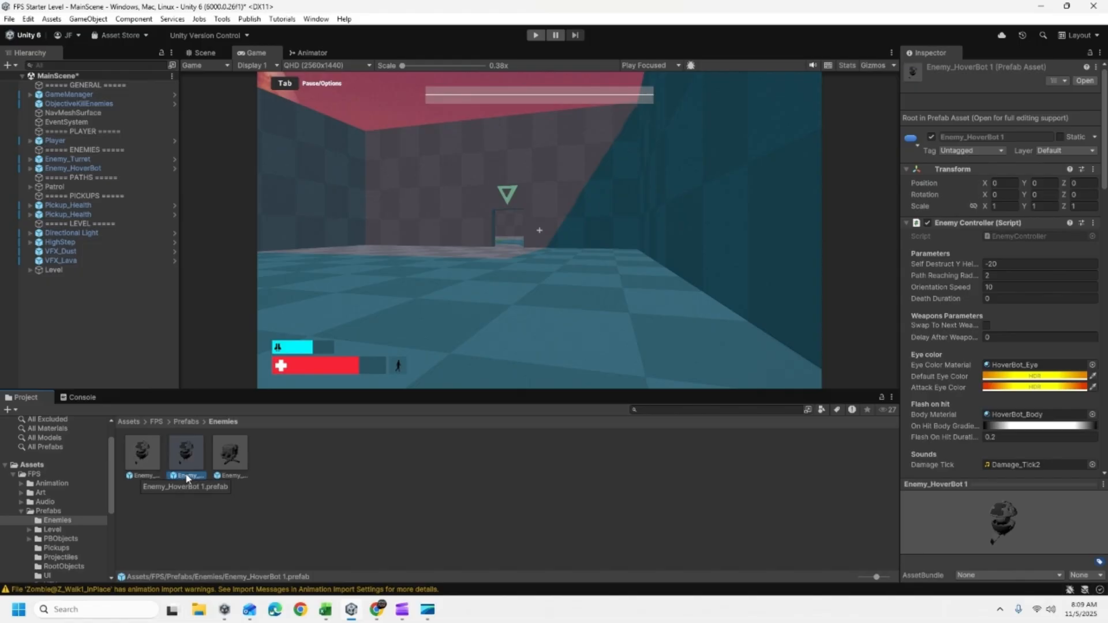
text(Zombie)
key(Return)
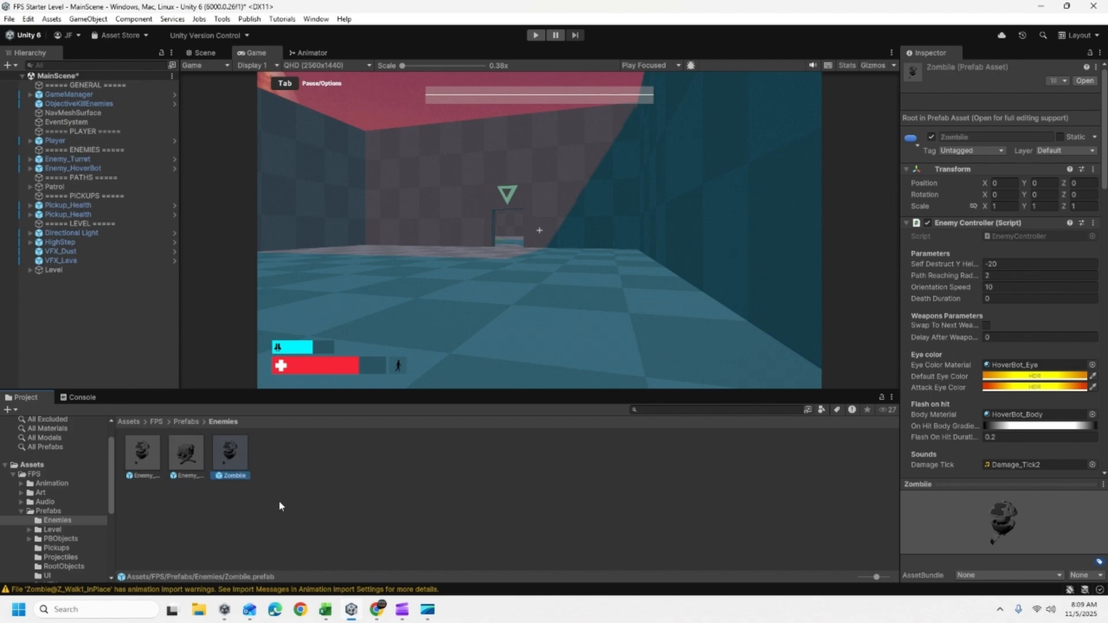
- Open the new Zombie prefab for editing and show it from the front in the Scene view
double_click(229, 453)
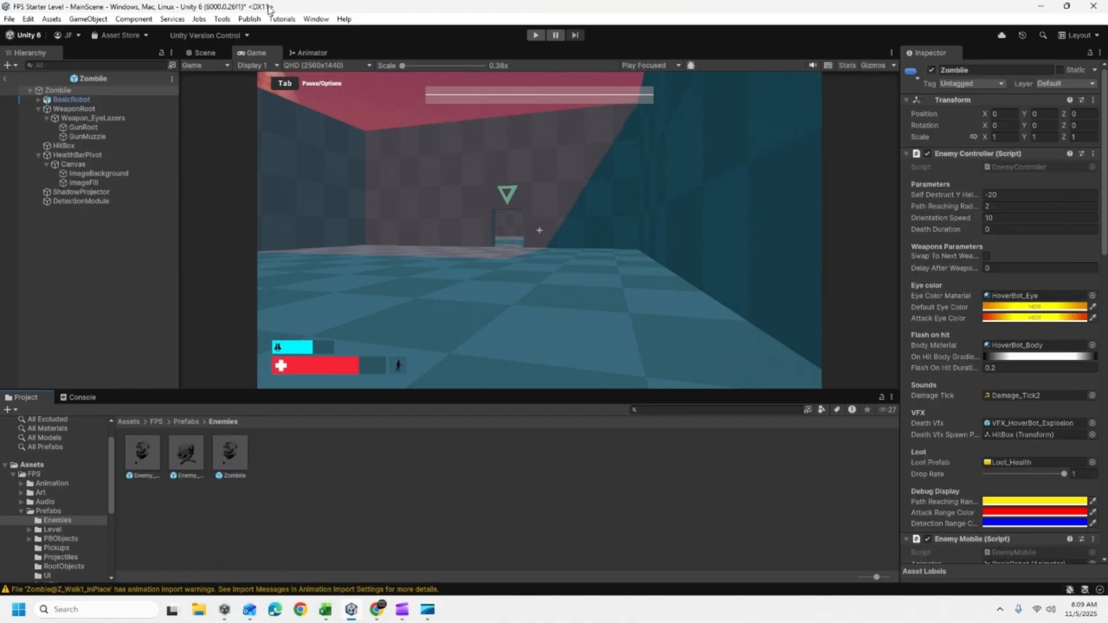
click(205, 52)
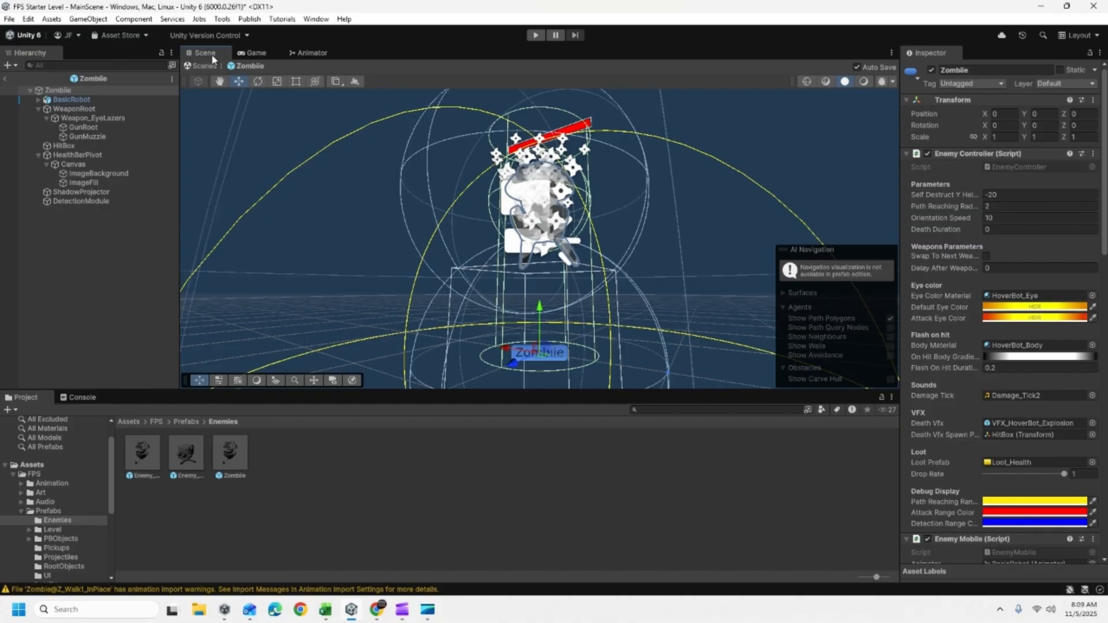
right_drag(594, 151, 688, 198)
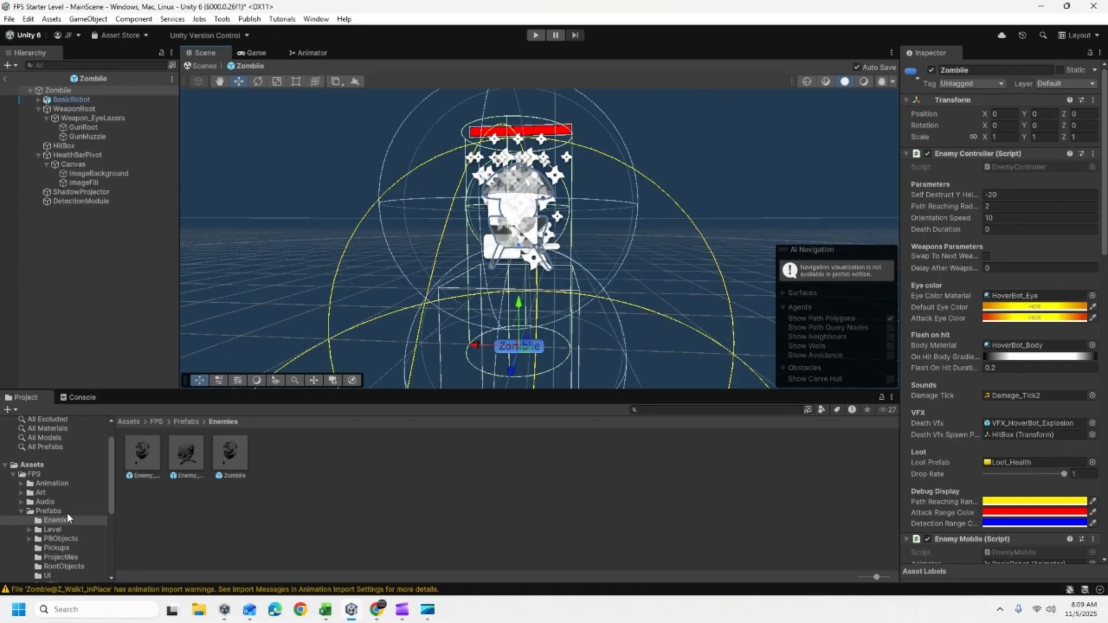
- Add the Zombie1 model from the Zombie/Prefabs folder as a child of the open Zombie prefab
scroll(67, 512, down, 3)
scroll(61, 467, down, 2)
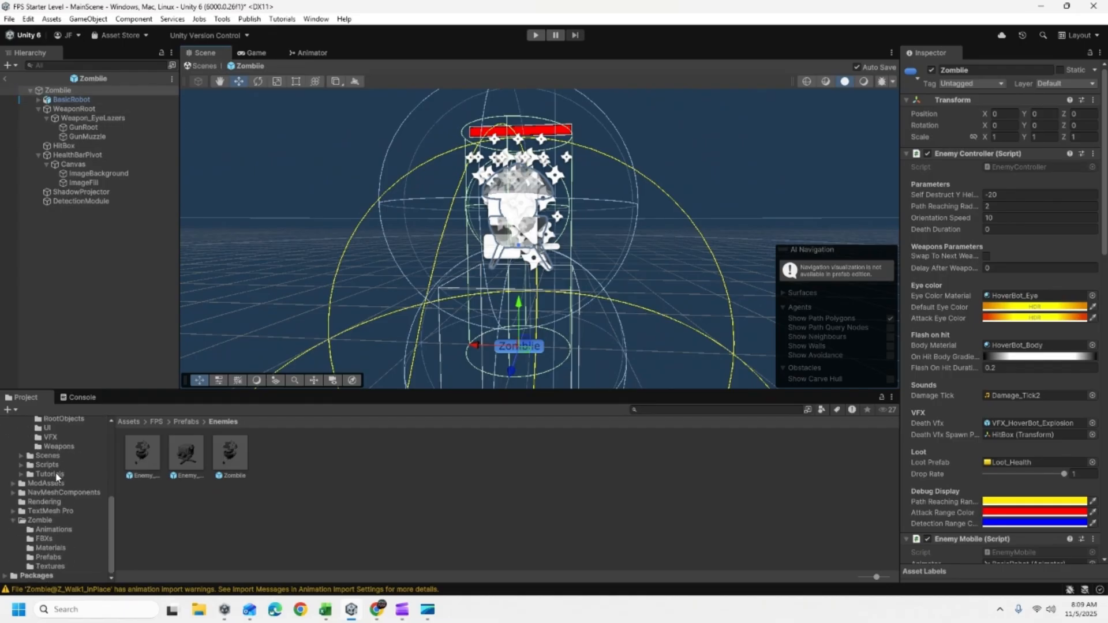
scroll(54, 469, up, 3)
scroll(52, 480, down, 3)
click(48, 557)
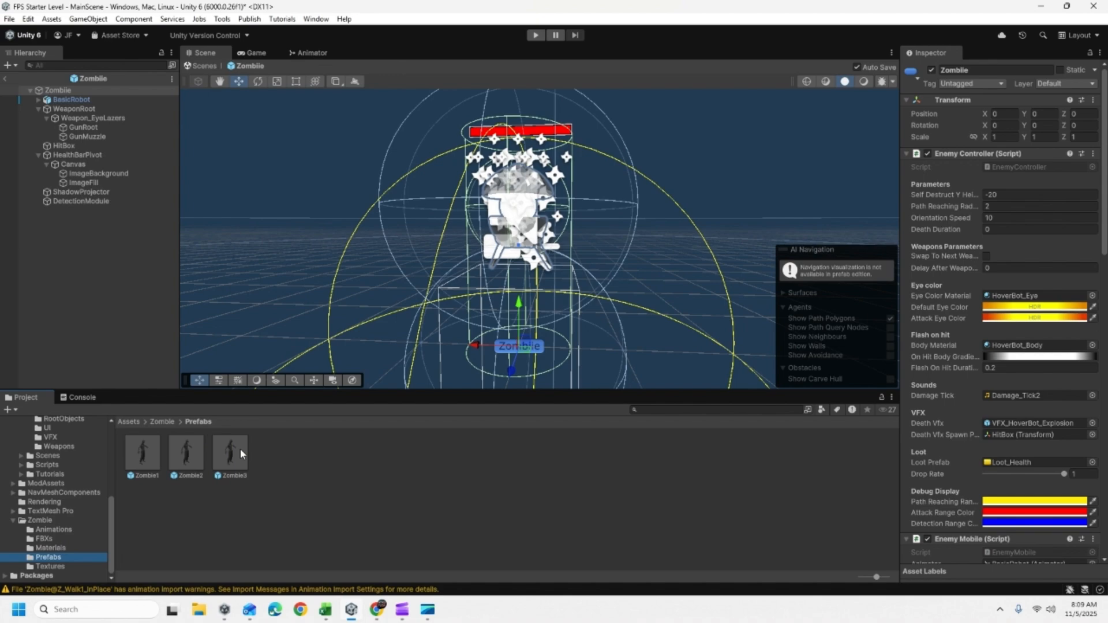
drag(142, 454, 79, 268)
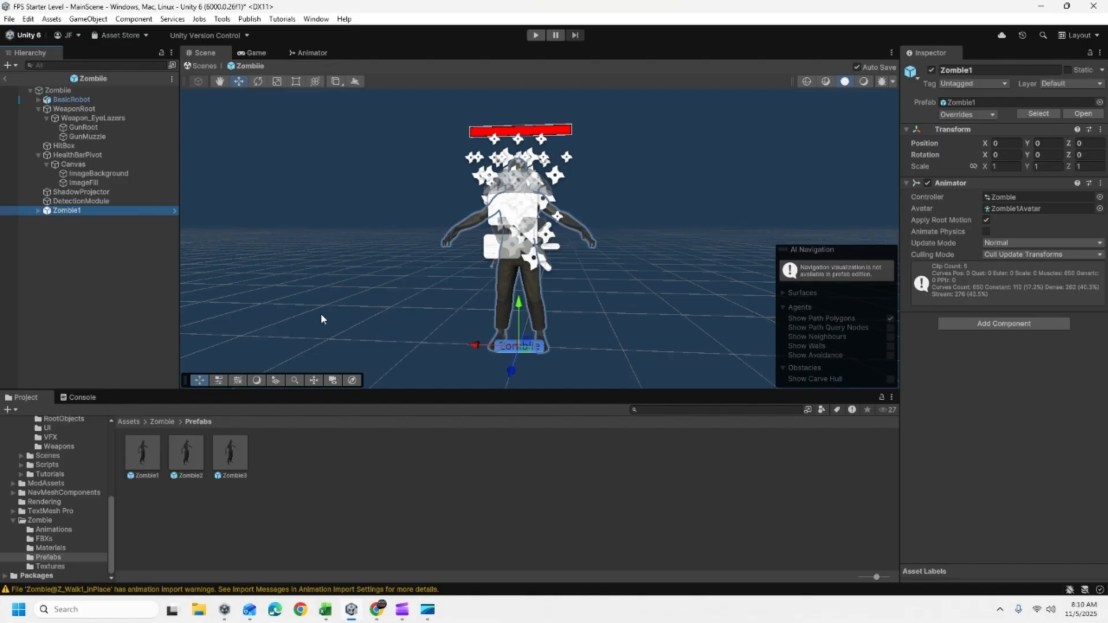
- Toggle the scene visibility of the BasicRobot object to compare the robot with the zombie model
click(94, 98)
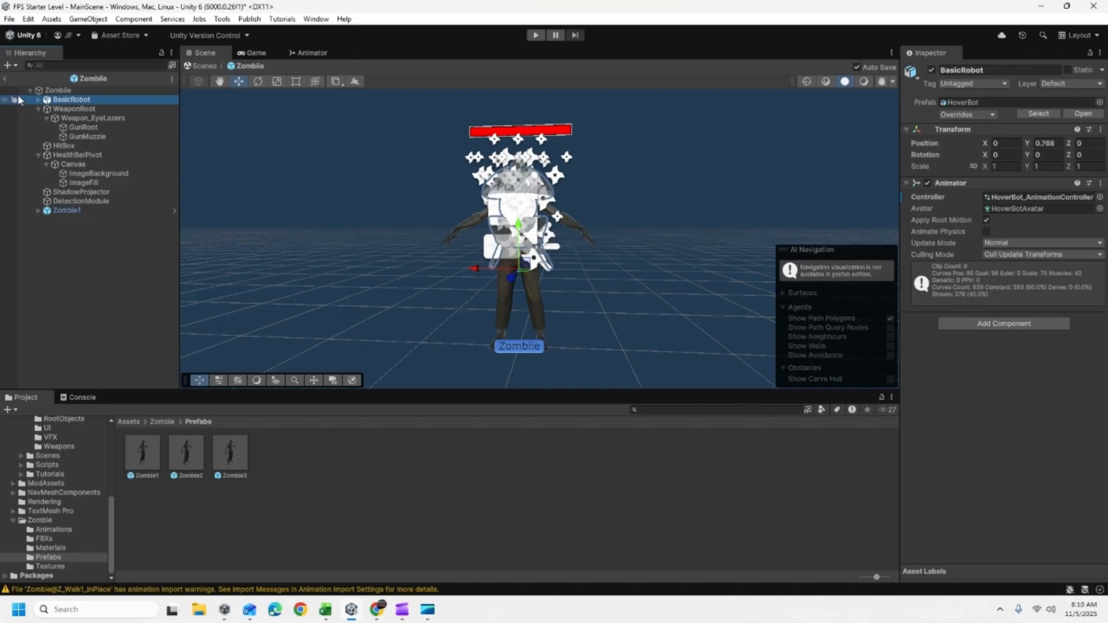
click(61, 108)
click(63, 99)
click(5, 100)
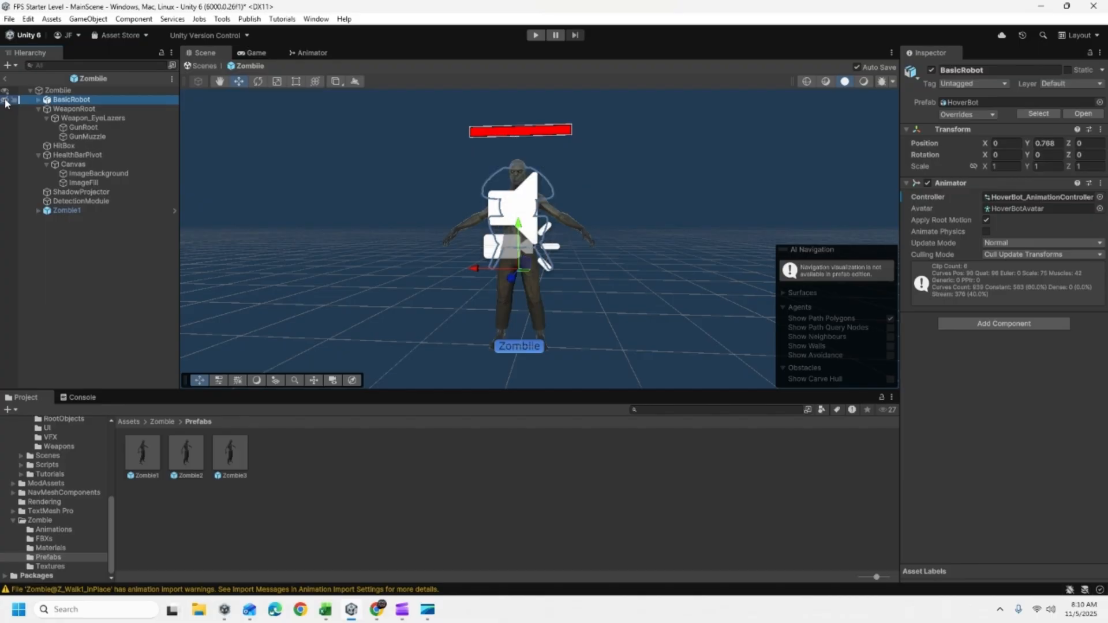
click(6, 100)
click(5, 100)
click(6, 101)
click(6, 100)
click(6, 100)
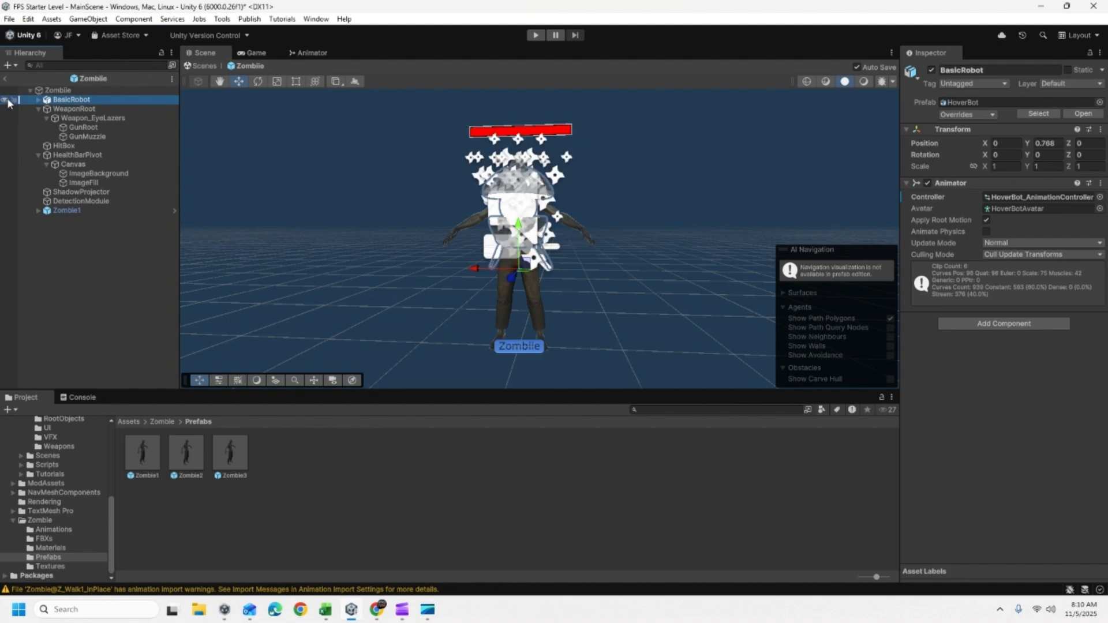
- Delete the BasicRobot object from the Zombie prefab and return to MainScene
click(61, 101)
click(68, 107)
key(Delete)
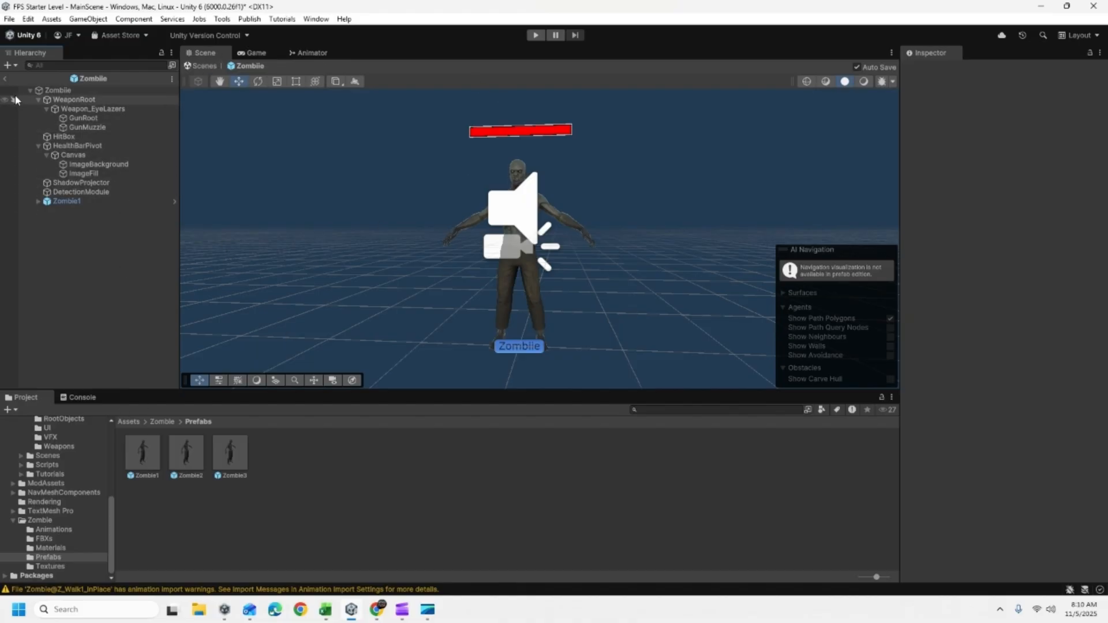
click(4, 81)
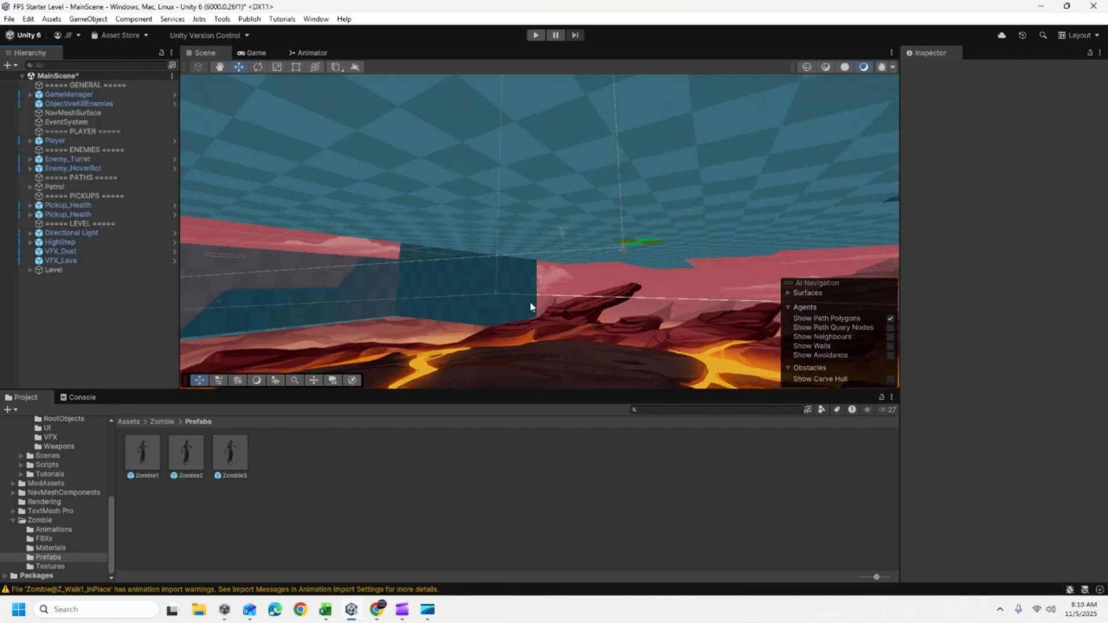
- Place the Zombie prefab from the FPS/Prefabs/Enemies folder on the level floor in front of the Player
right_drag(530, 290, 543, 312)
double_click(82, 141)
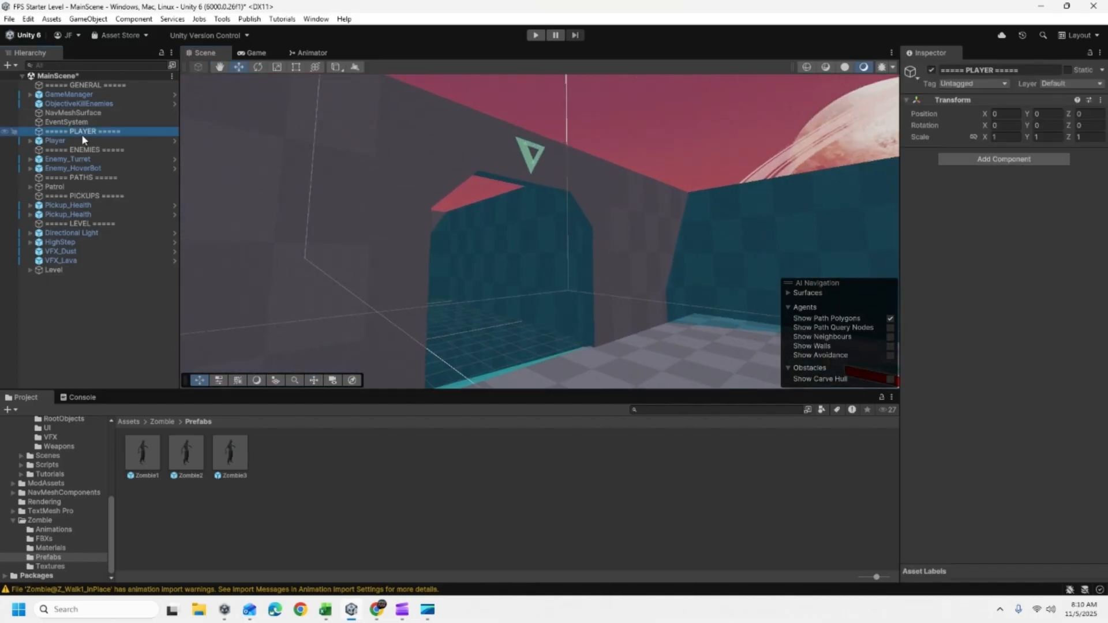
right_drag(361, 206, 230, 306)
key(w)
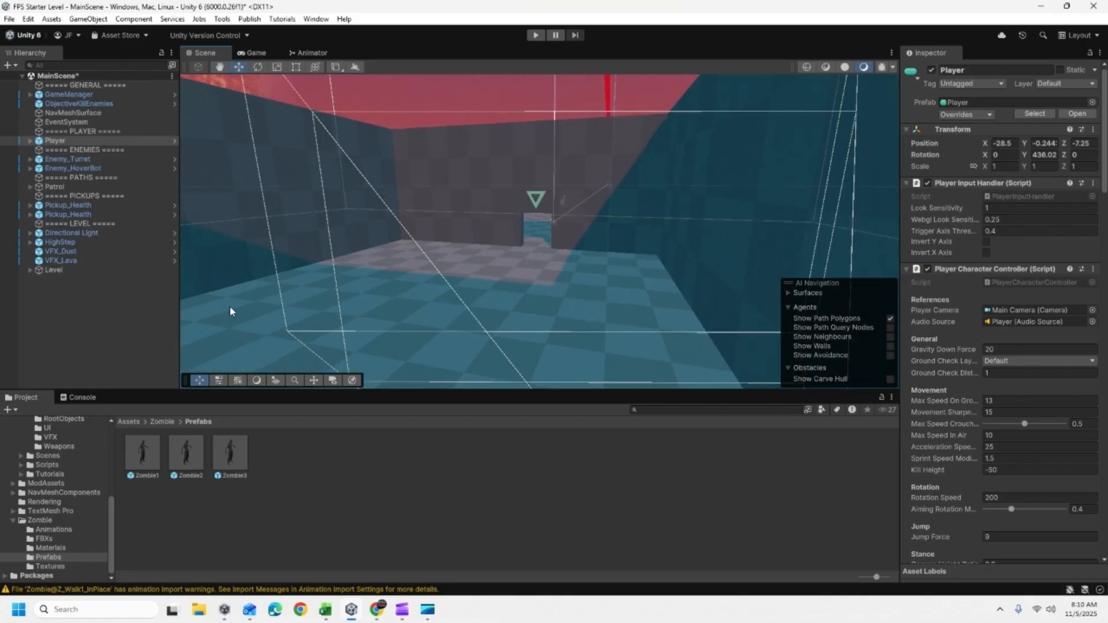
scroll(46, 484, up, 5)
click(50, 478)
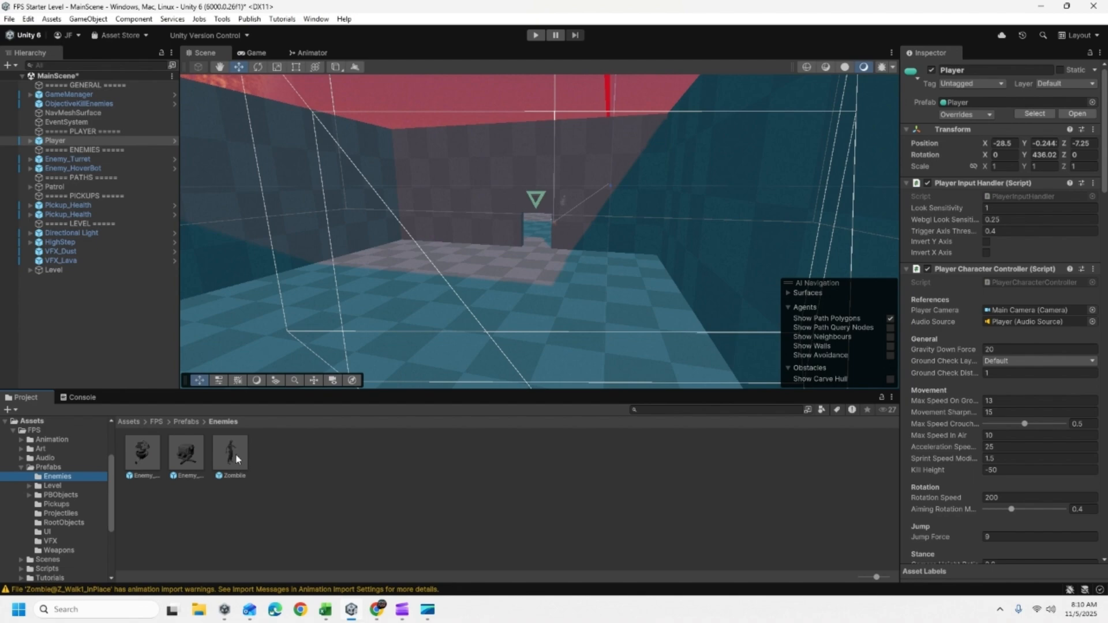
drag(233, 452, 488, 267)
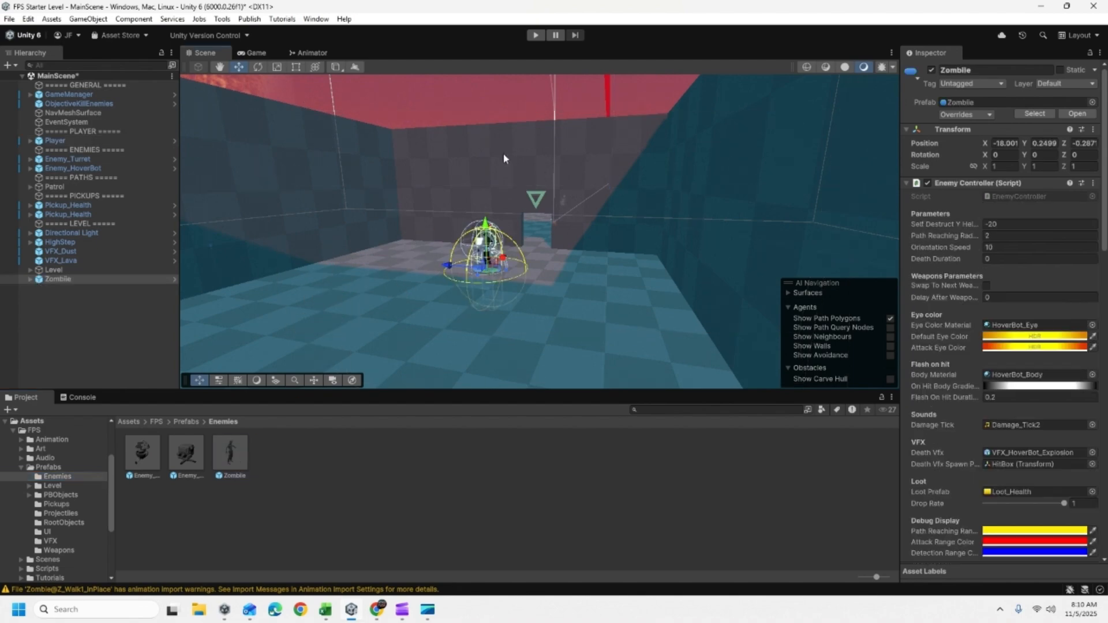
- Play-test the level to check how the placed zombie enemy behaves, and end the test
click(536, 35)
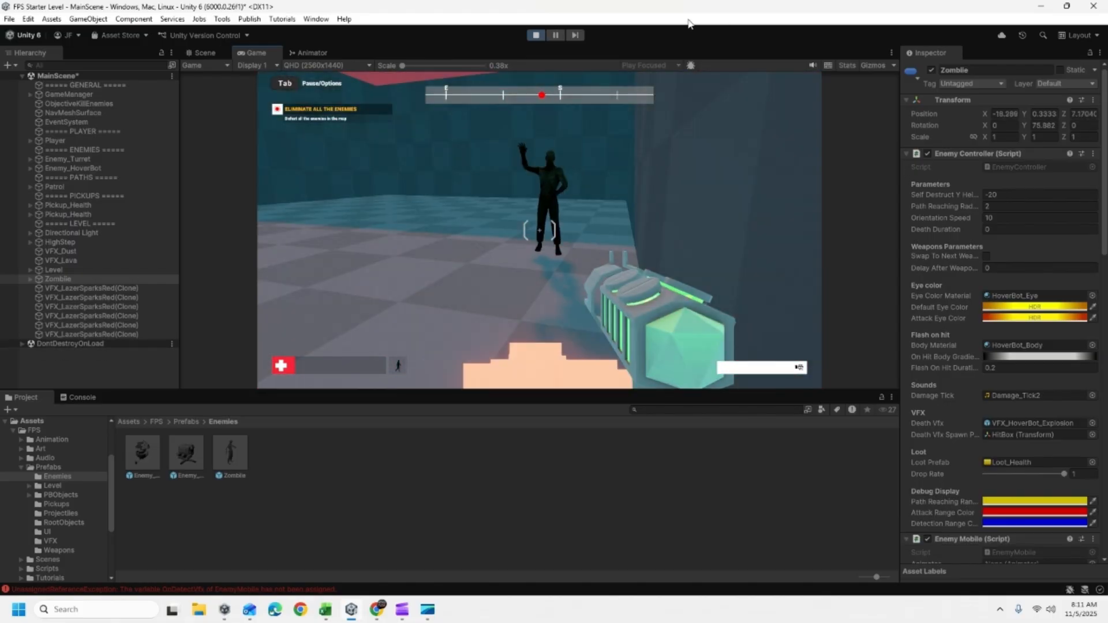
click(542, 36)
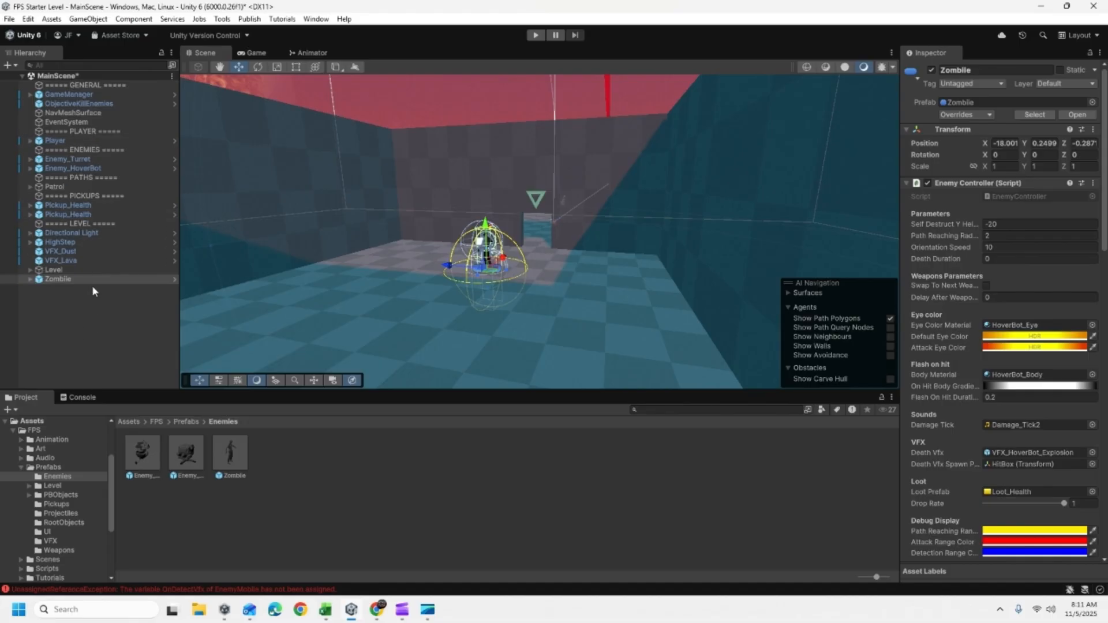
- Reopen the Zombie prefab, open the animator controller assigned to its Zombie1 child, and examine the animation states and transitions
click(79, 278)
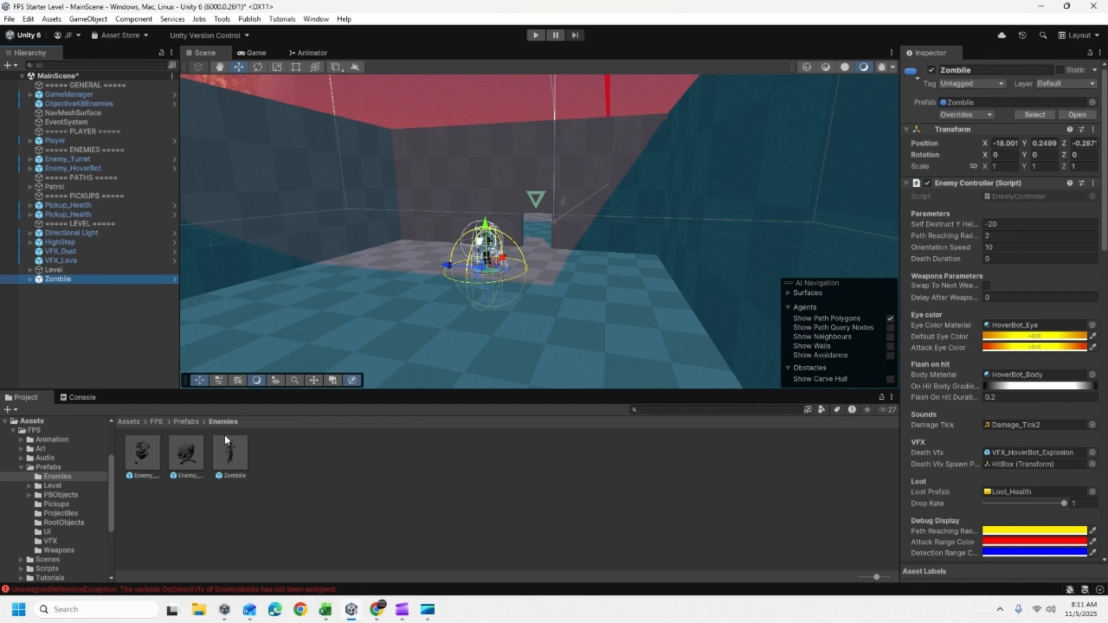
double_click(230, 453)
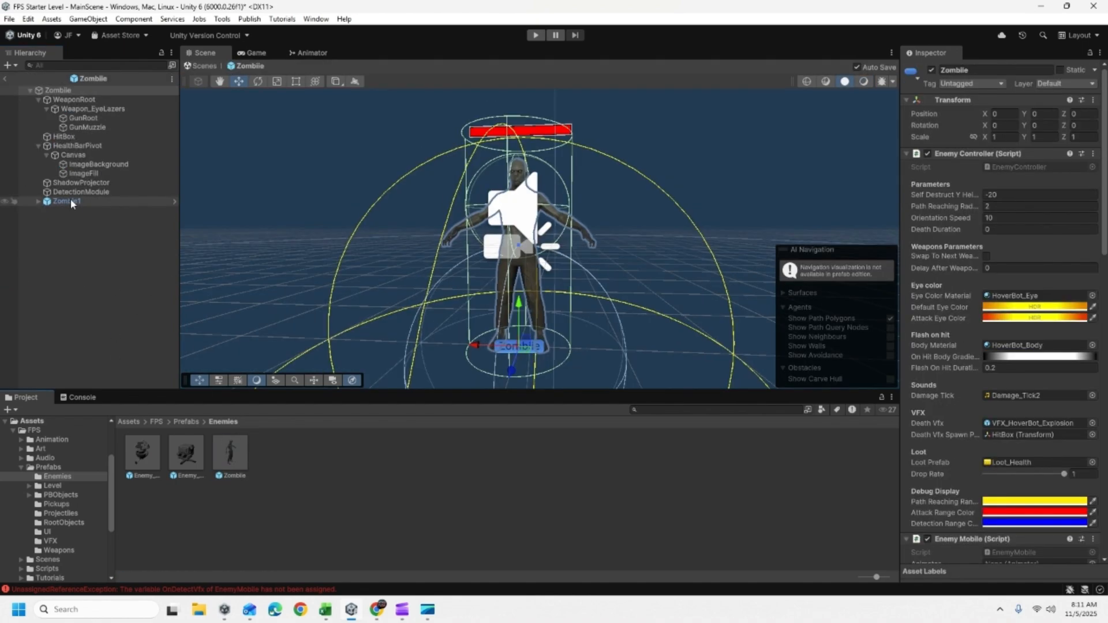
click(72, 203)
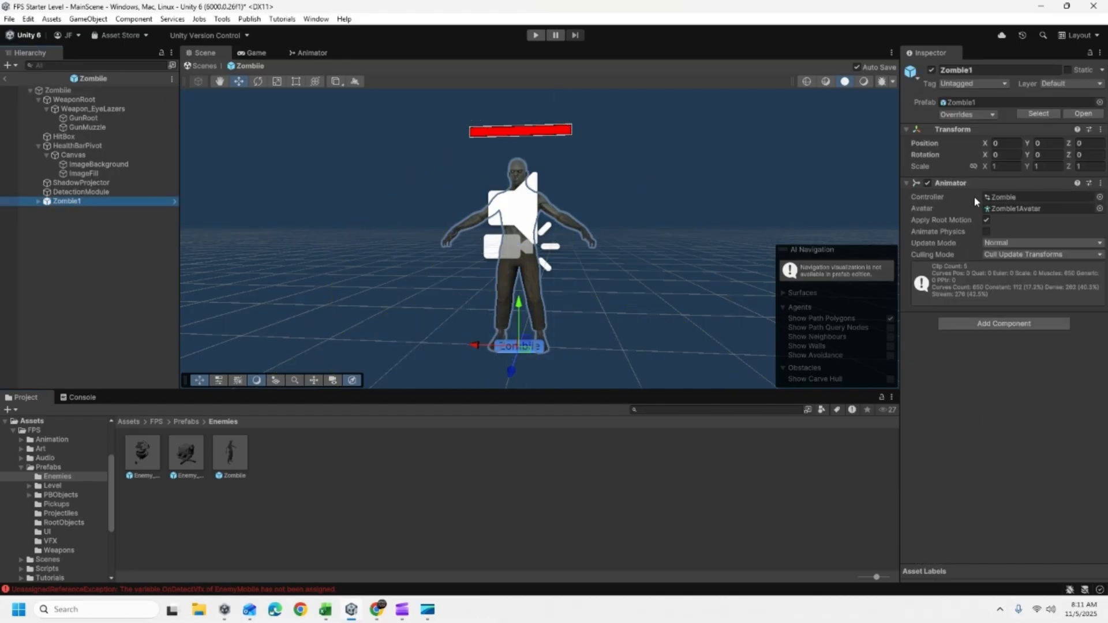
double_click(1012, 198)
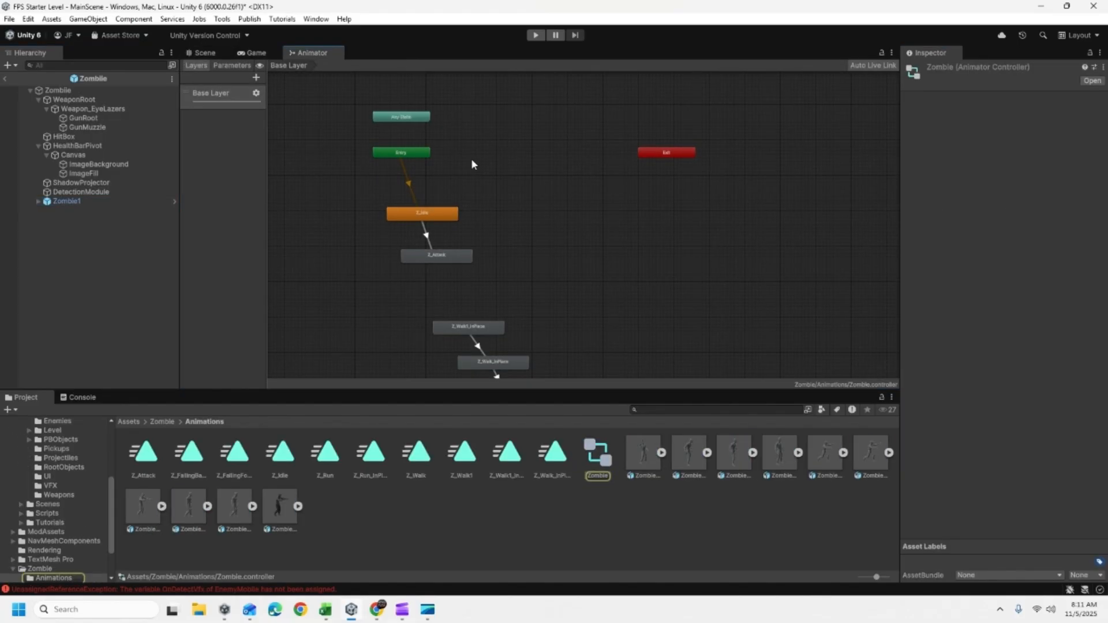
scroll(494, 231, up, 5)
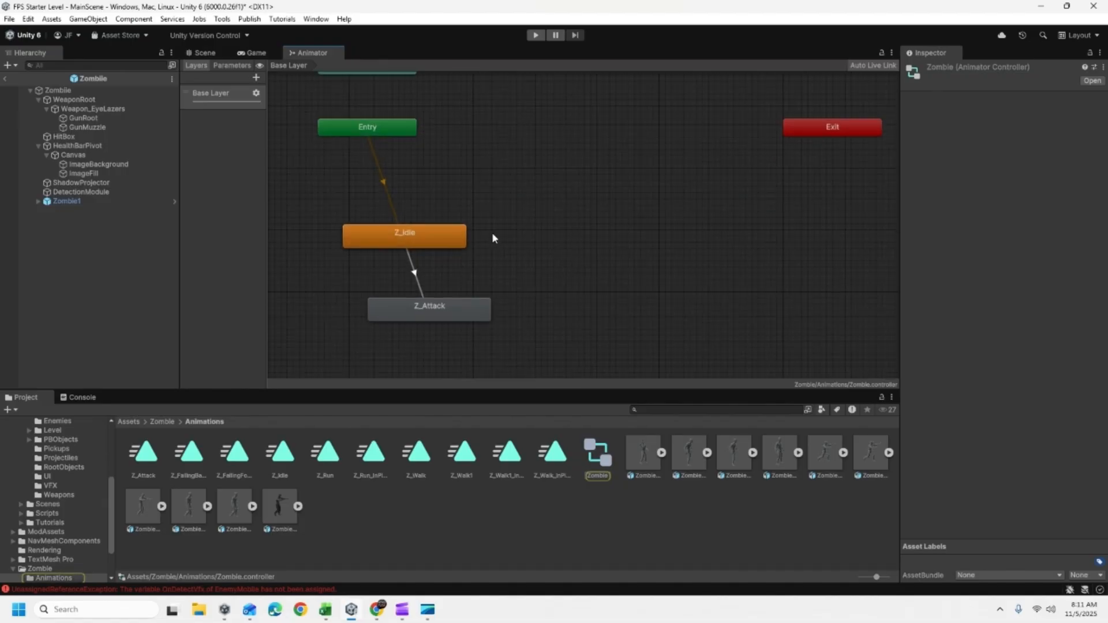
middle_drag(493, 233, 539, 255)
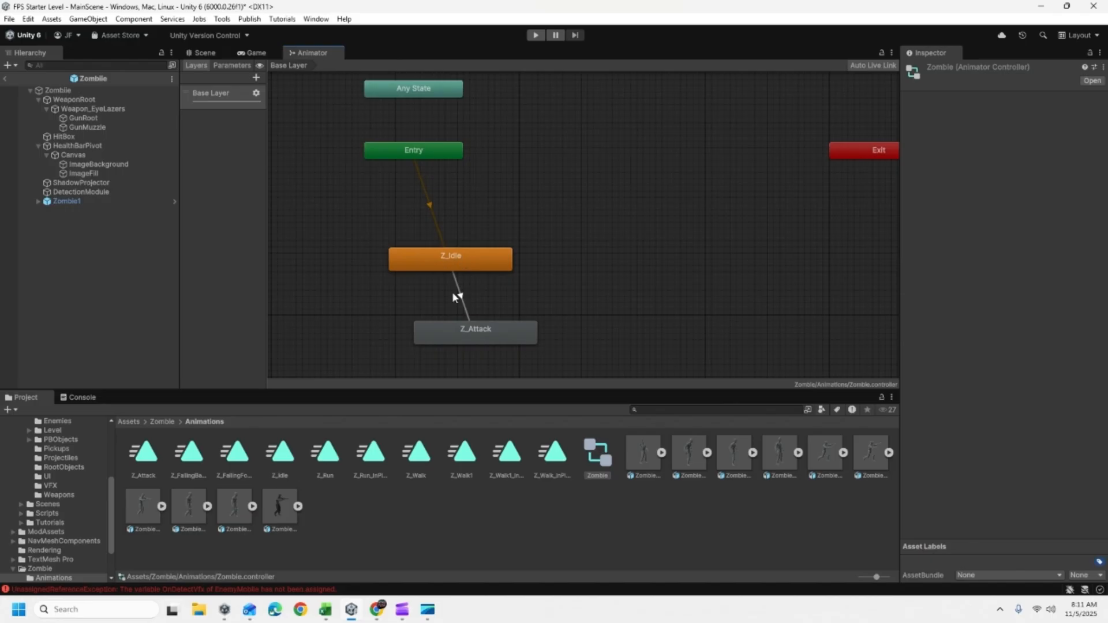
scroll(574, 302, down, 3)
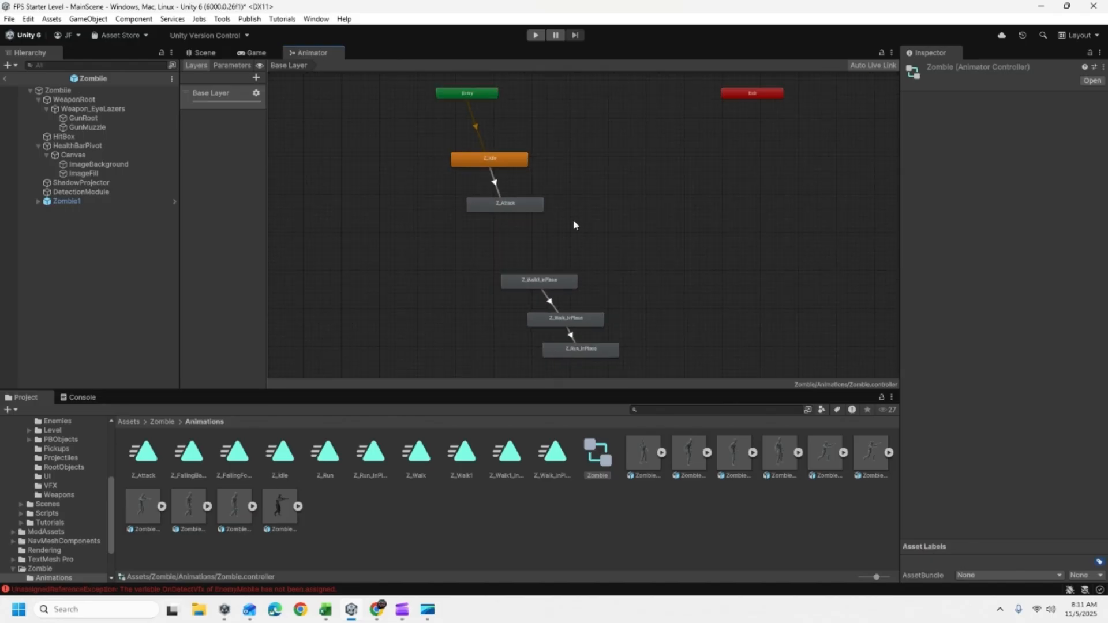
middle_drag(621, 251, 532, 230)
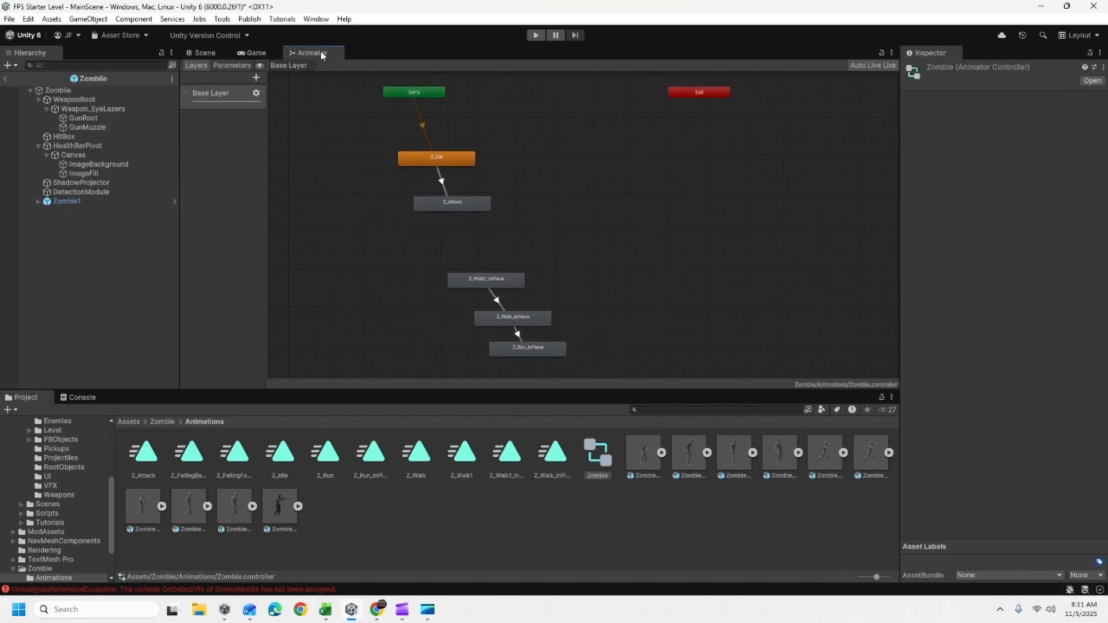
- Dock the Animator window beside the Inspector, widen that area, and select the Z_Attack and Z_Idle states in turn
drag(322, 54, 980, 64)
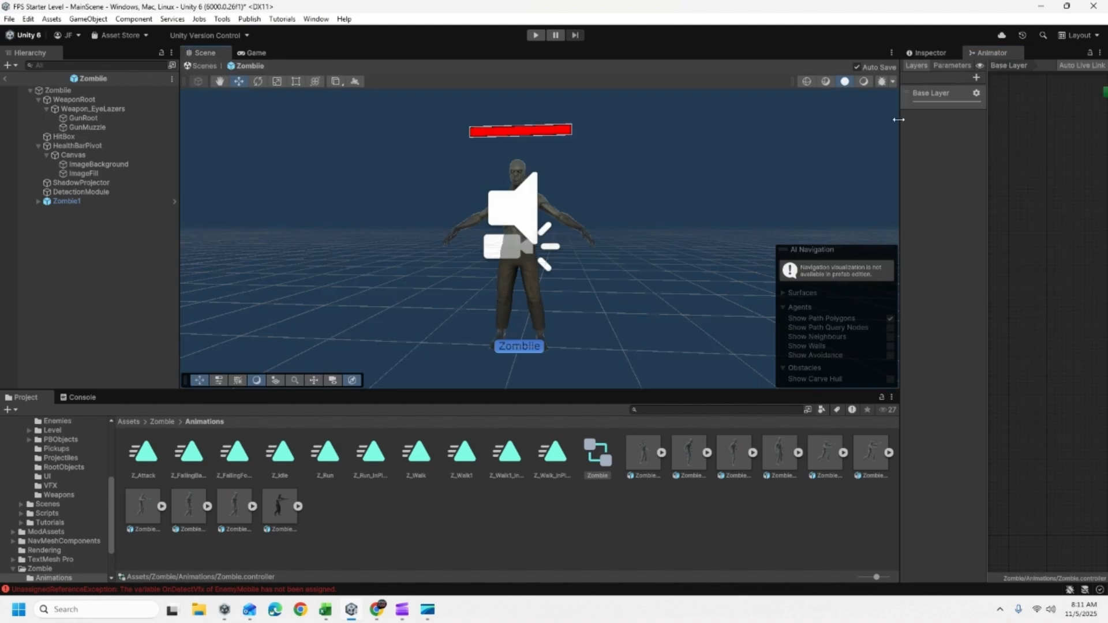
drag(899, 119, 640, 119)
click(904, 208)
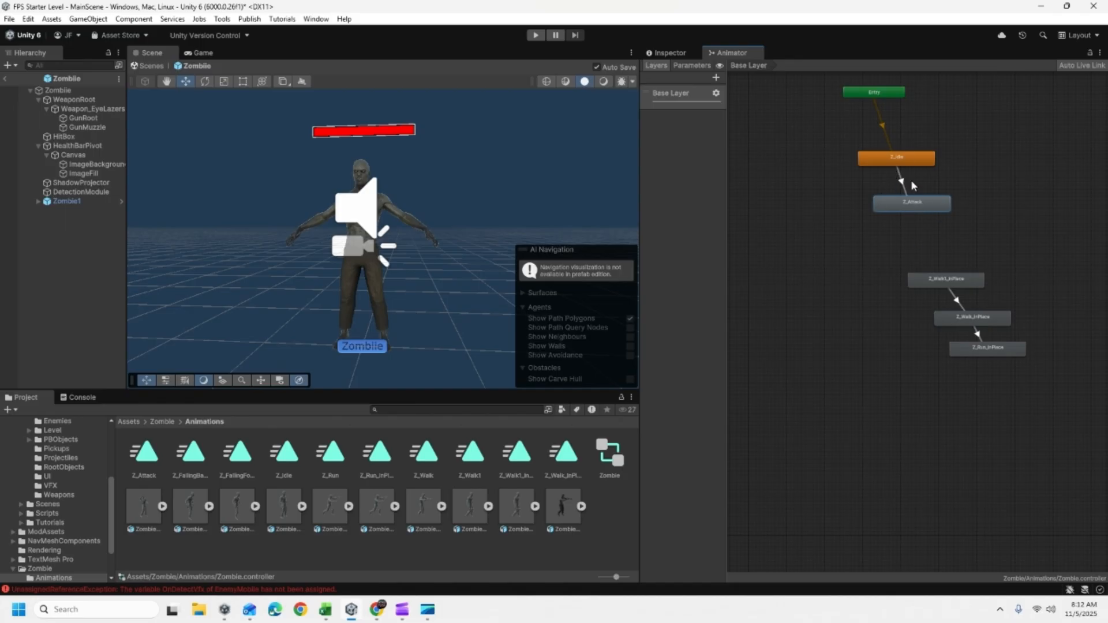
click(899, 156)
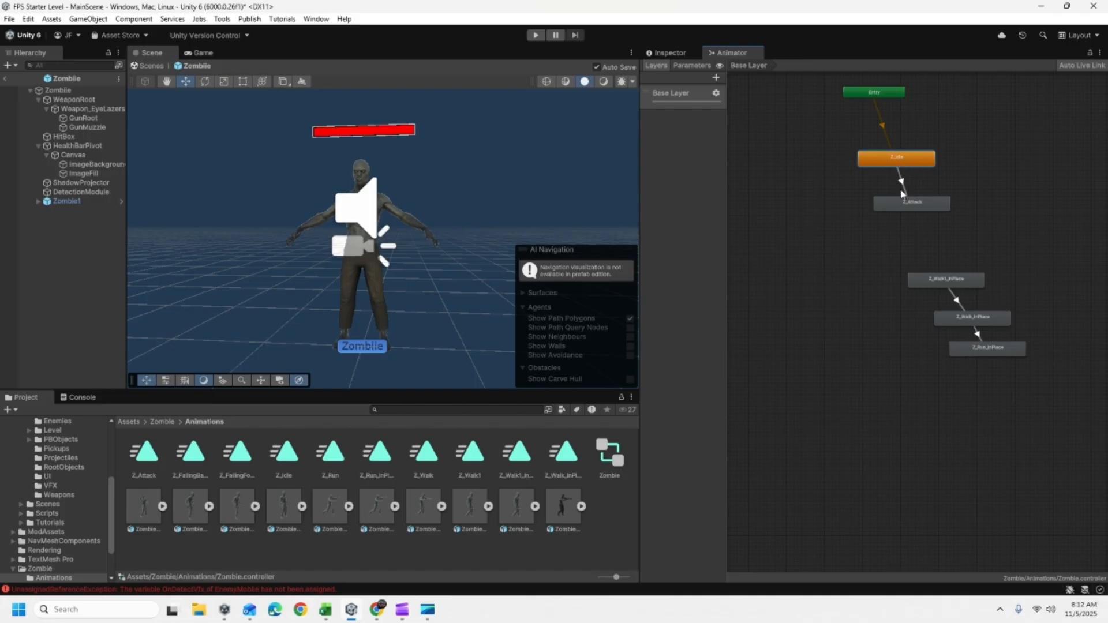
- Dock the Animator window with the Scene and Game views, widen that area, and inspect the Z_Attack state
drag(724, 53, 219, 62)
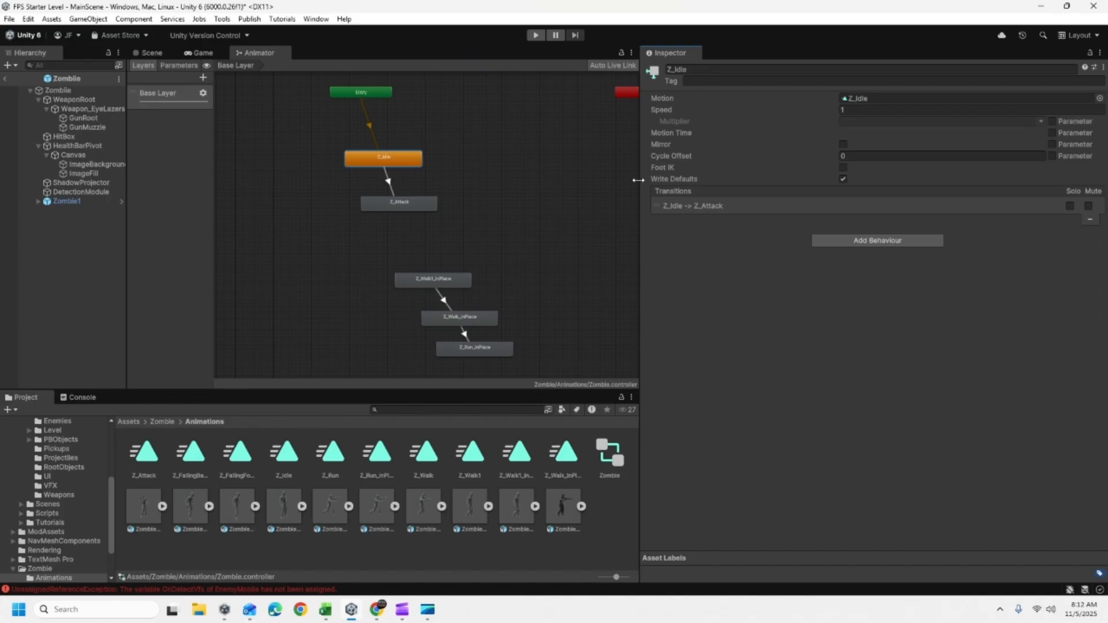
drag(638, 180, 758, 181)
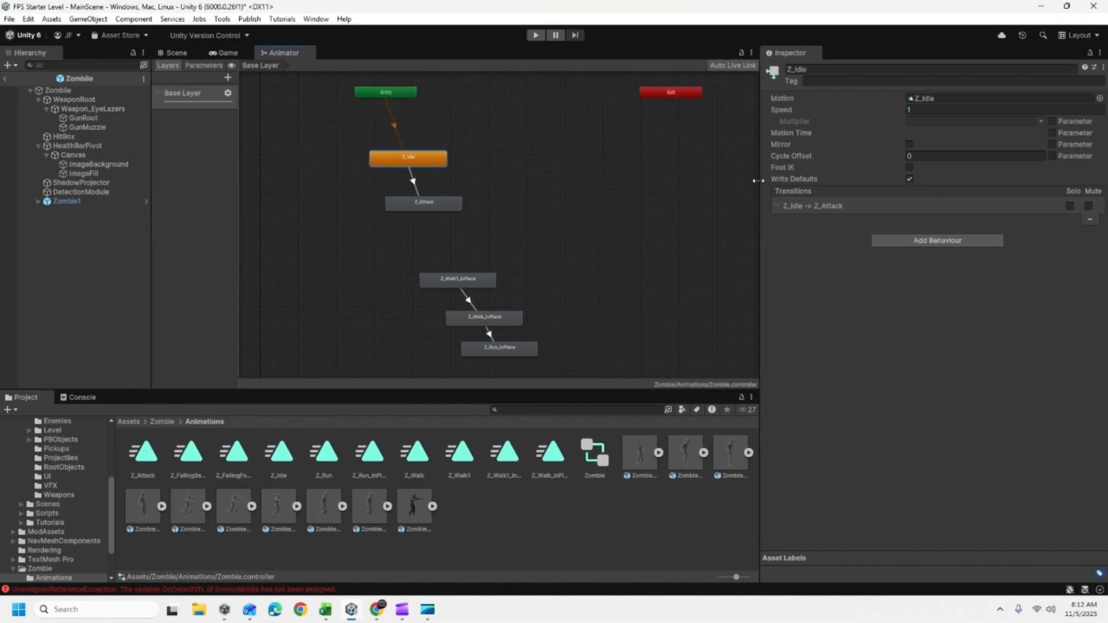
click(416, 206)
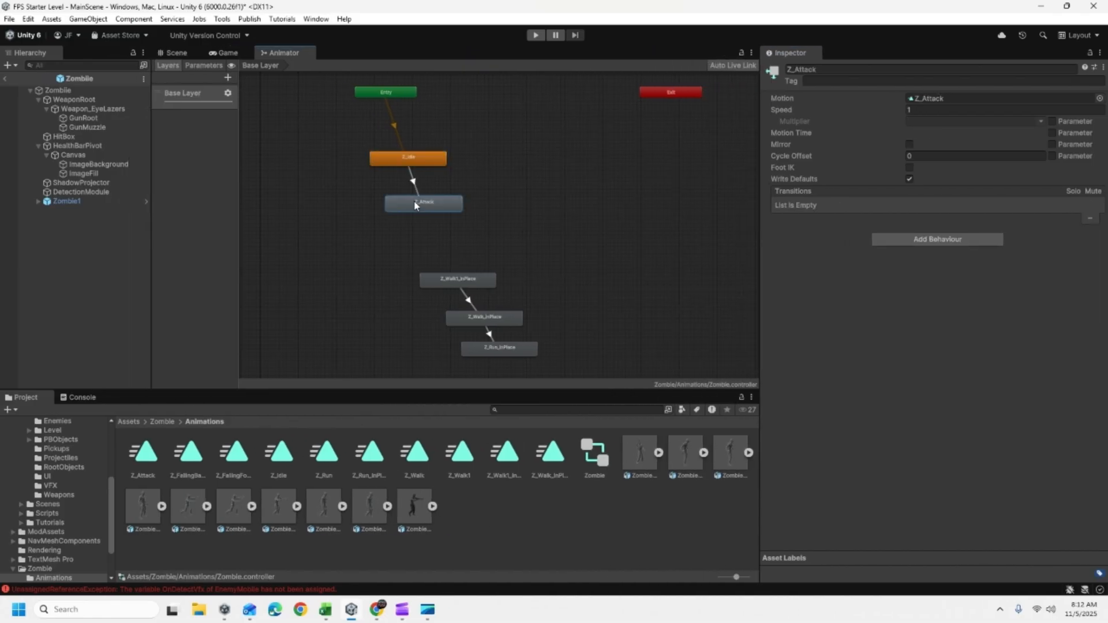
- Delete the Z_Idle state from the Zombie animator controller and reposition the Z_Attack state slightly up and to the right
click(394, 165)
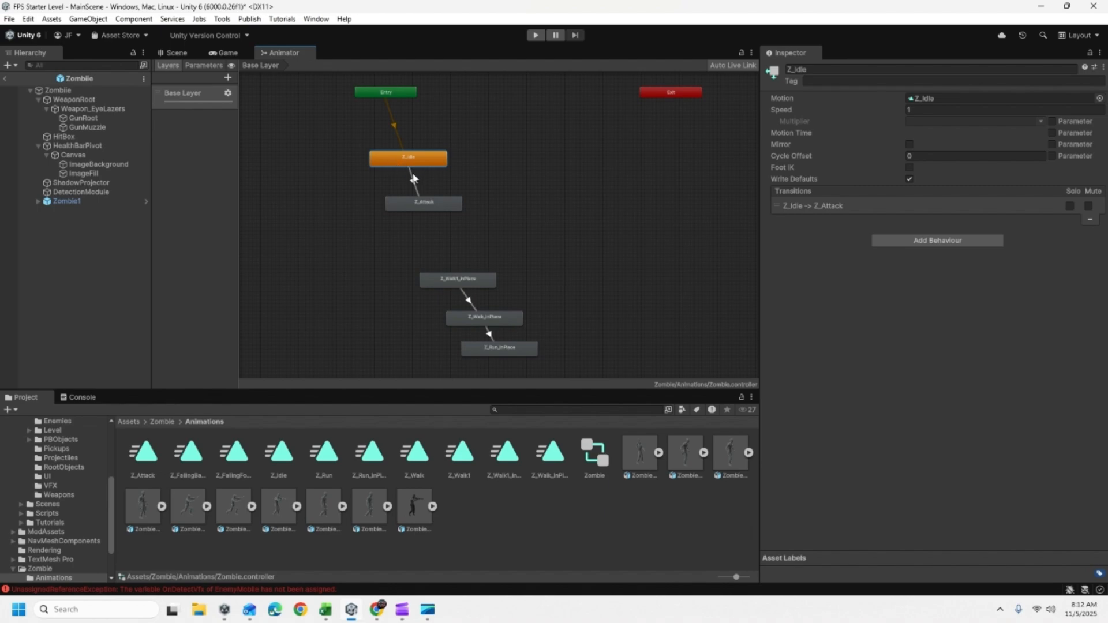
key(Delete)
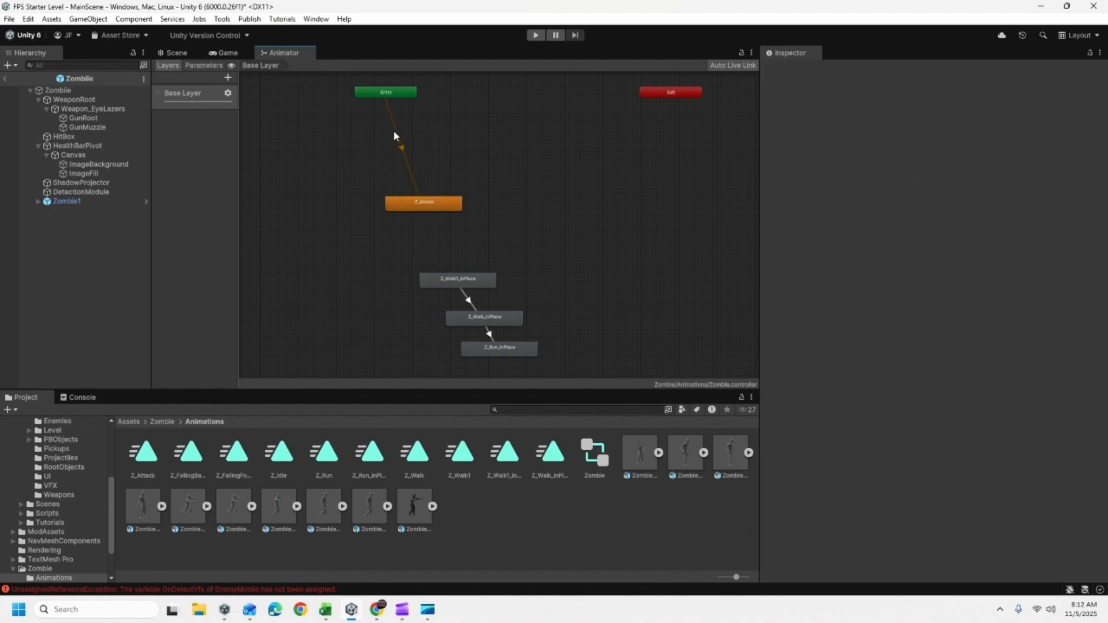
click(424, 207)
drag(424, 210, 451, 201)
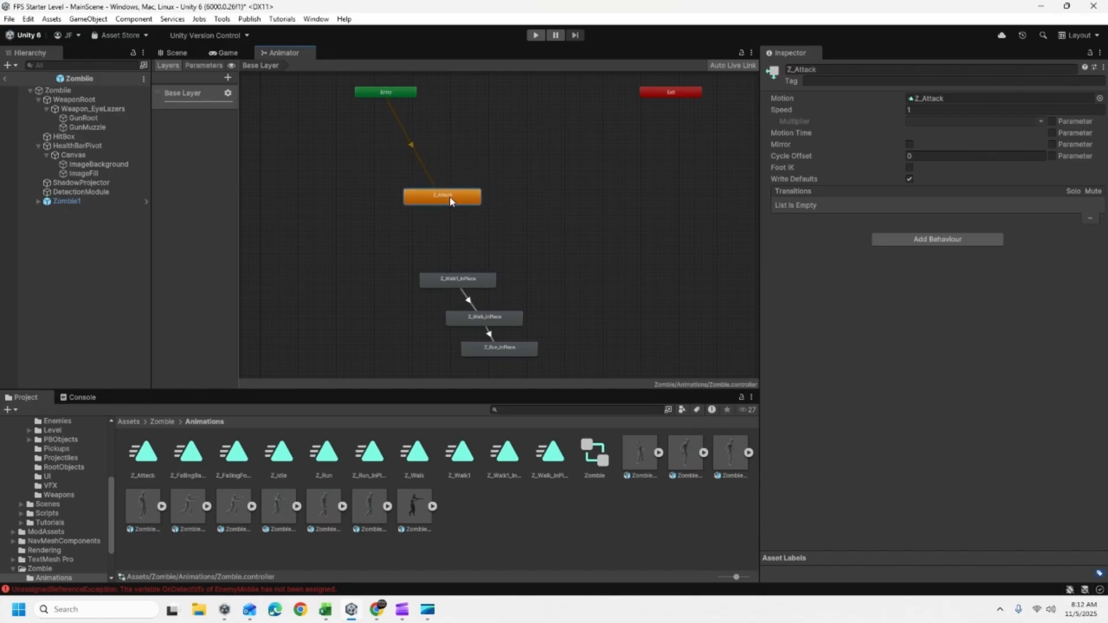
- Play-test the level to check the zombie's attack animation, firing a shot, and end the test
click(536, 35)
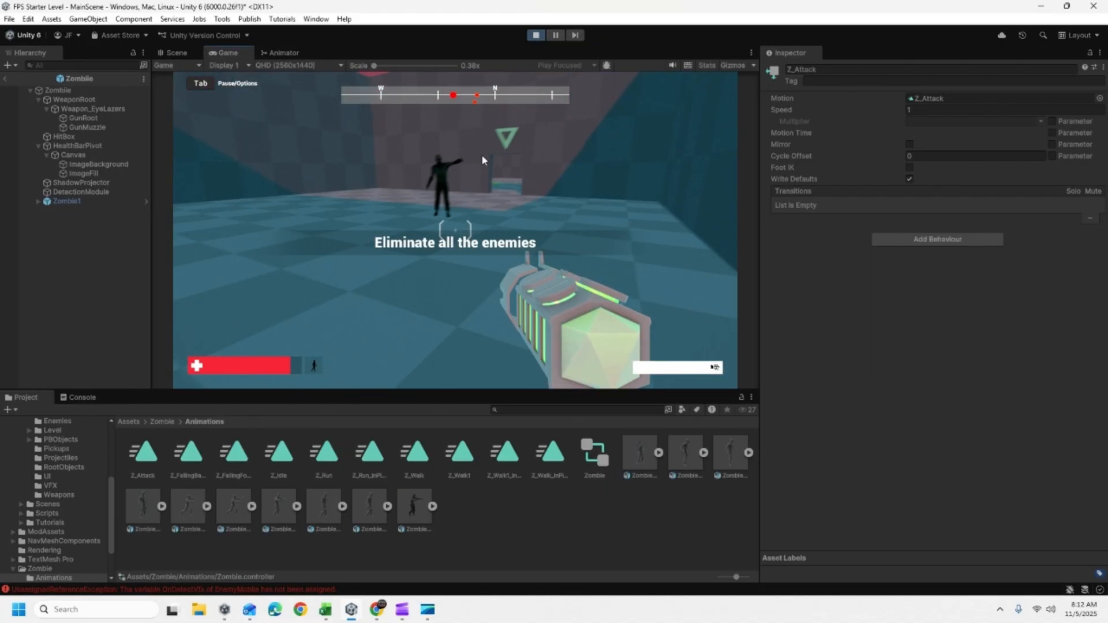
click(515, 188)
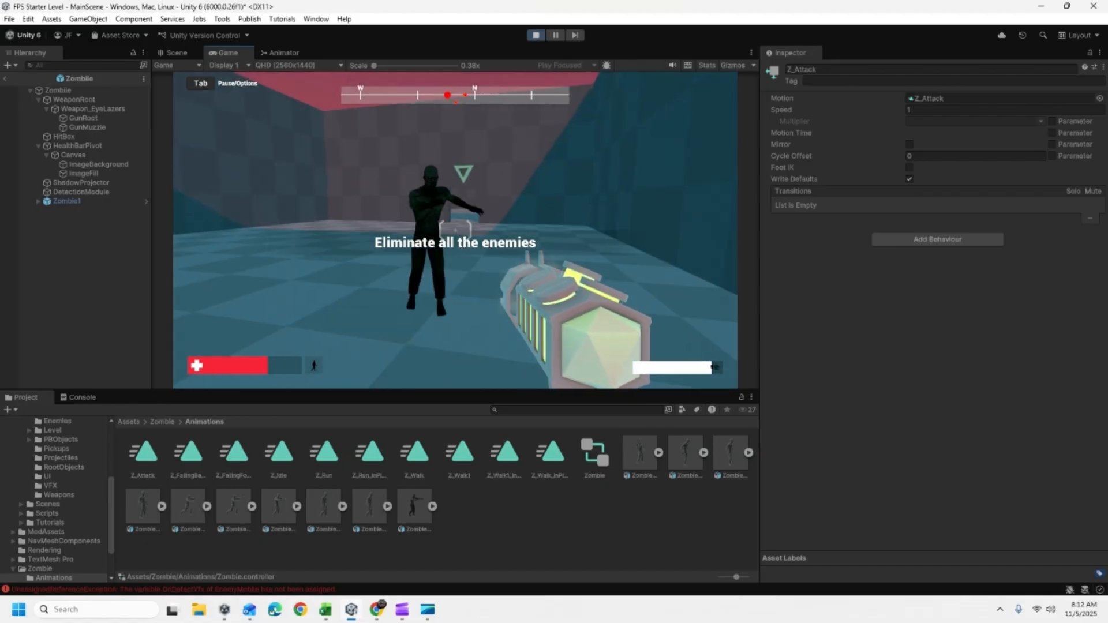
key(Escape)
click(536, 35)
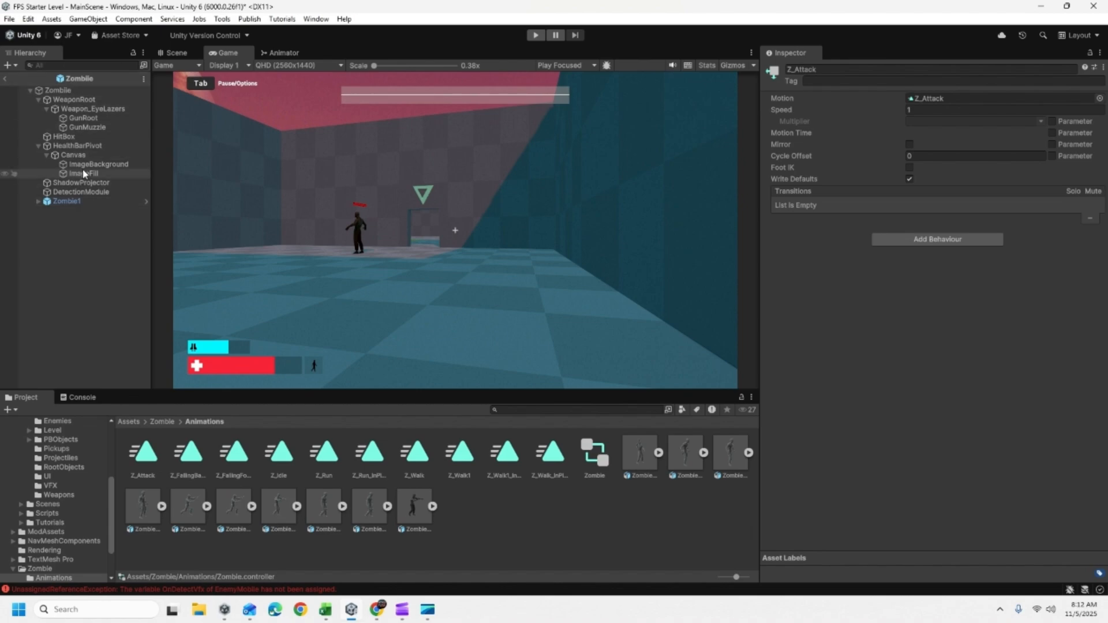
- Examine the Weapon Controller's shoot, ammo and audio parameters on the Zombie prefab's Weapon_EyeLazers object
click(82, 118)
click(83, 109)
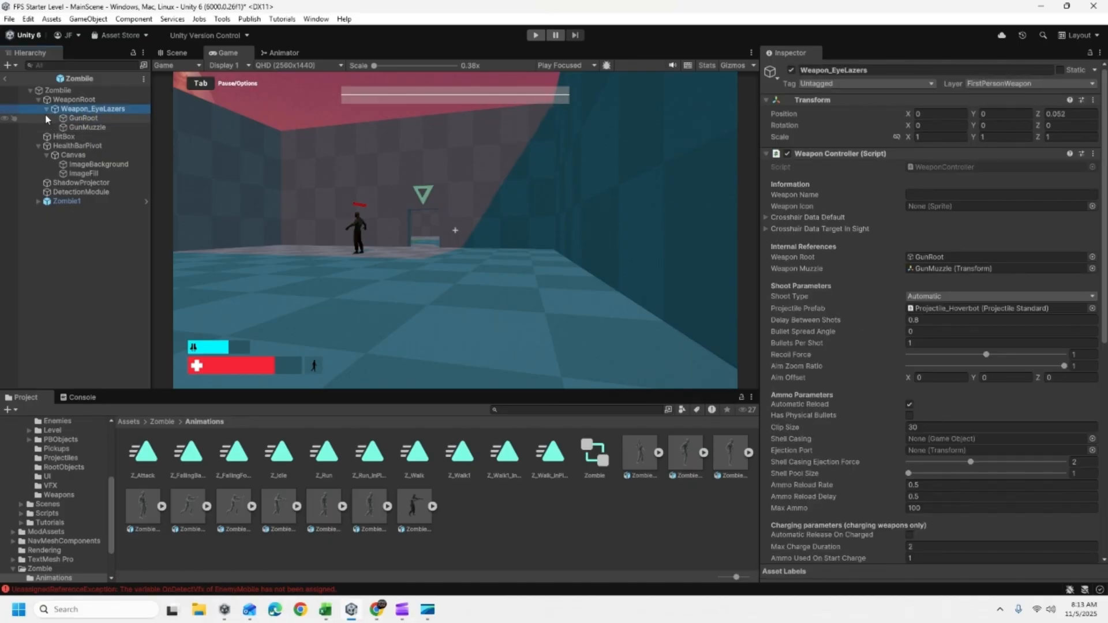
click(81, 118)
click(75, 111)
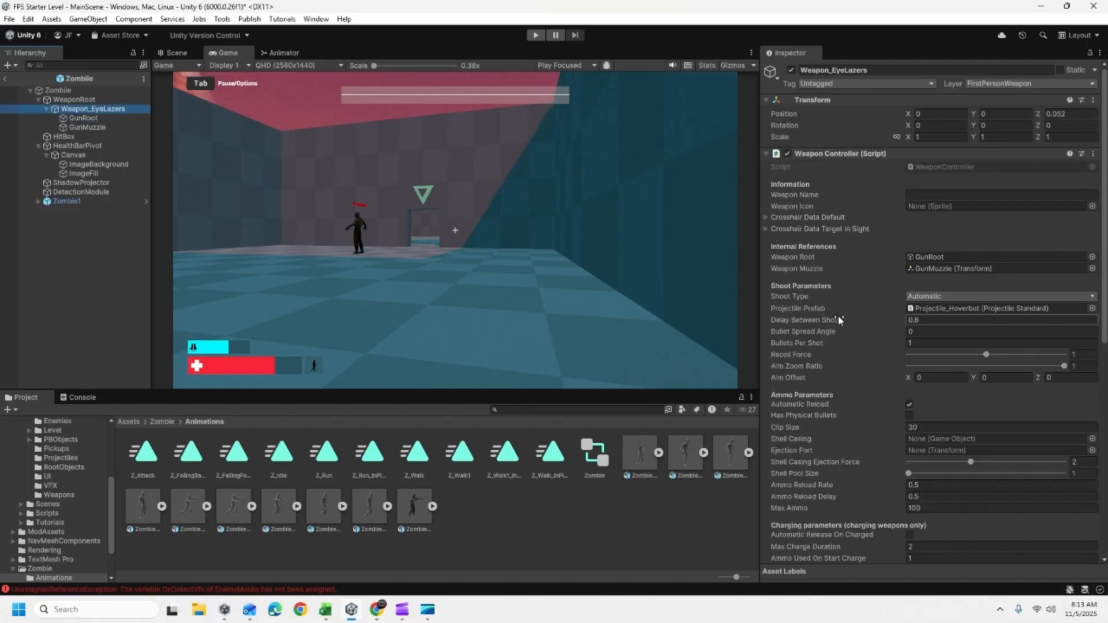
mouse_move(815, 335)
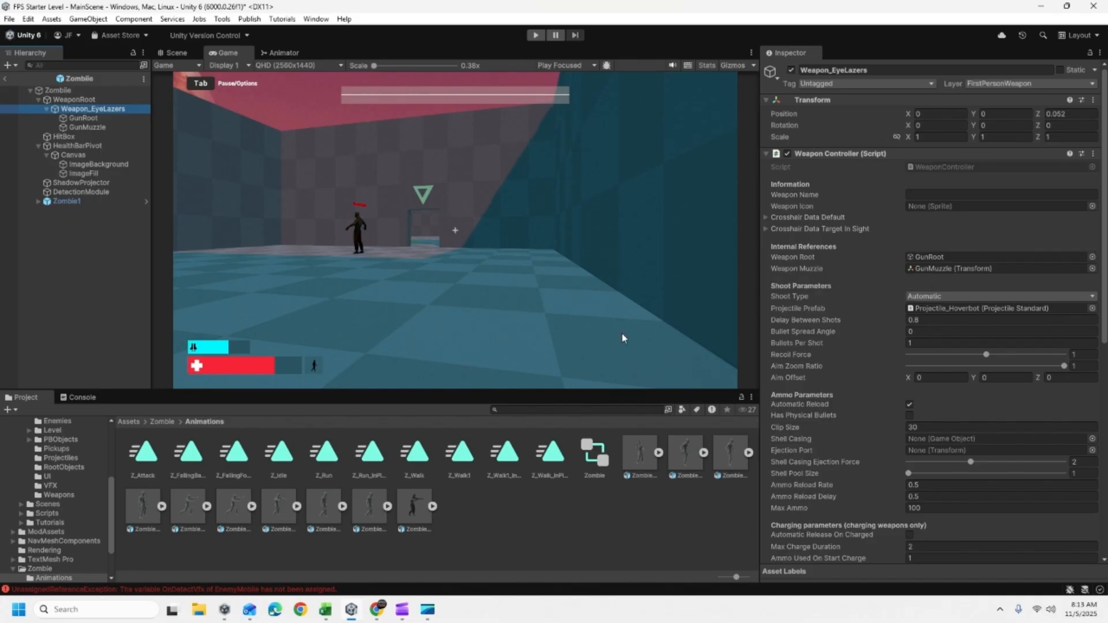
scroll(827, 316, down, 1)
scroll(824, 312, down, 3)
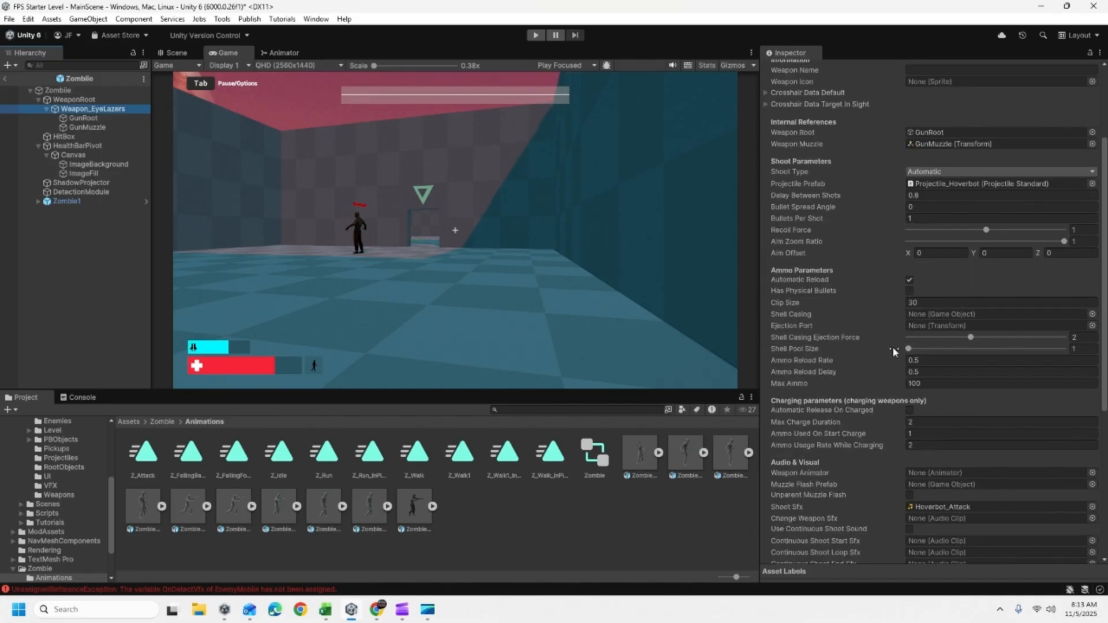
- Locate the weapon's assigned Projectile_Hoverbot prefab in the project and examine its Projectile Standard movement and damage settings
click(930, 183)
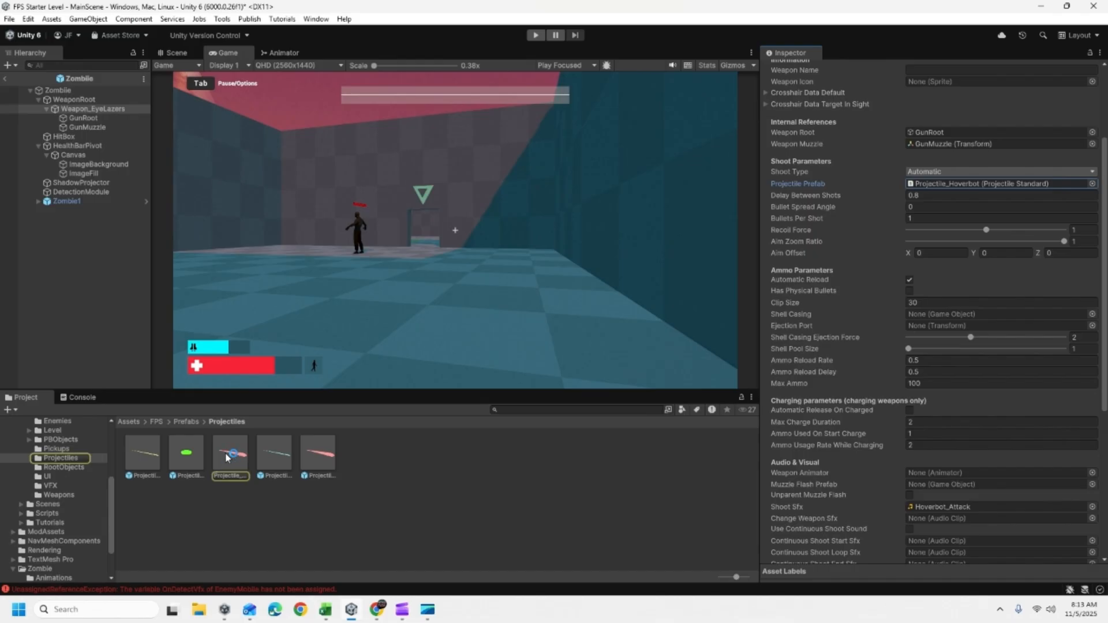
click(234, 462)
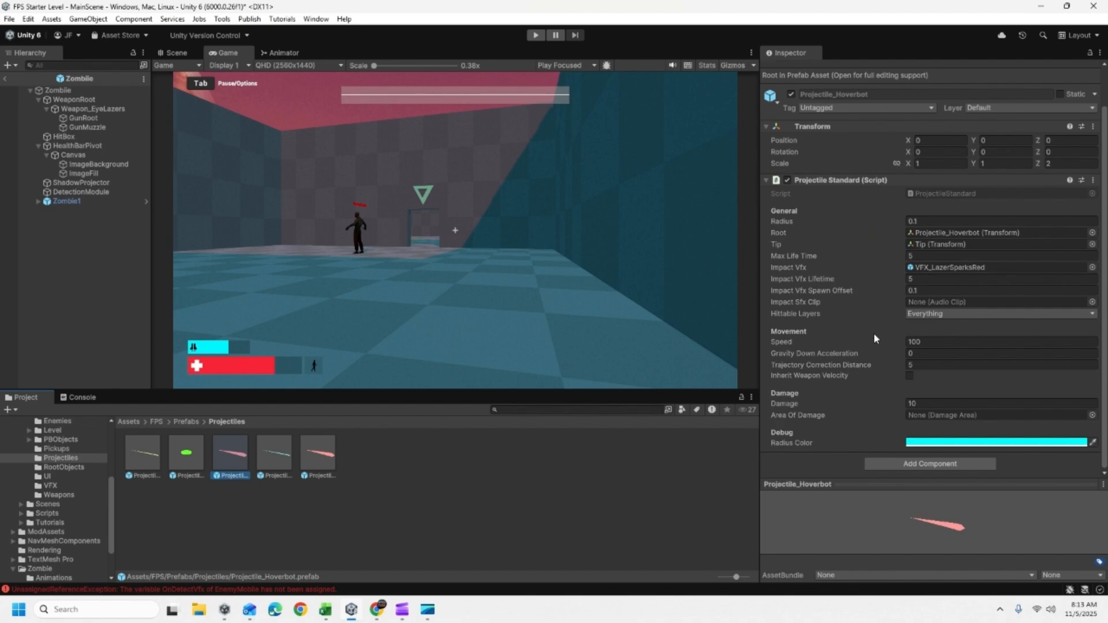
scroll(875, 333, up, 2)
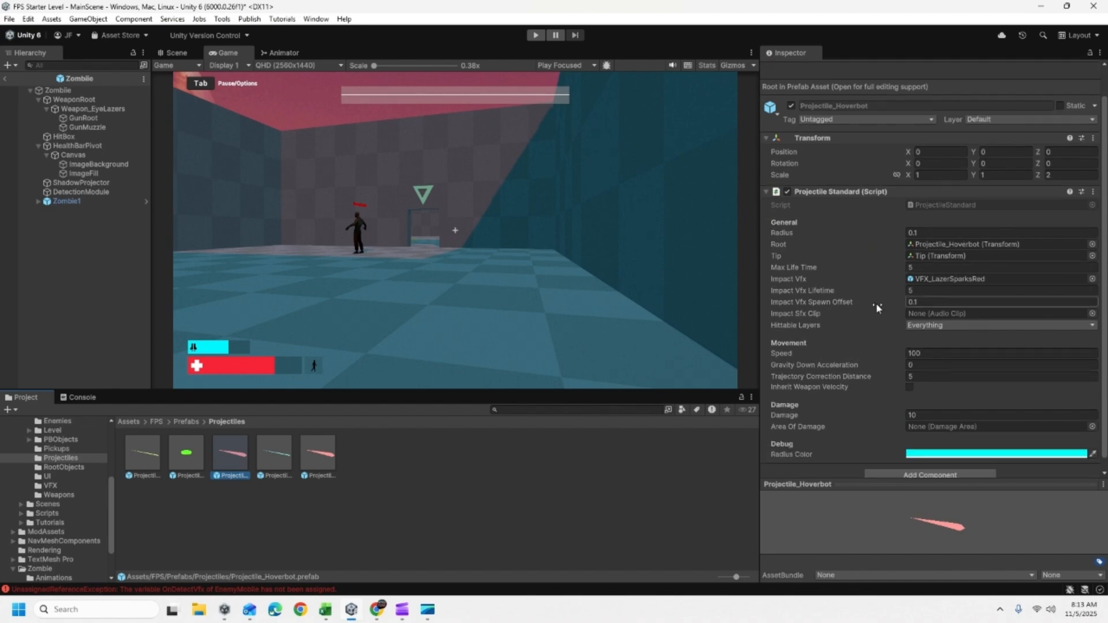
scroll(877, 306, down, 2)
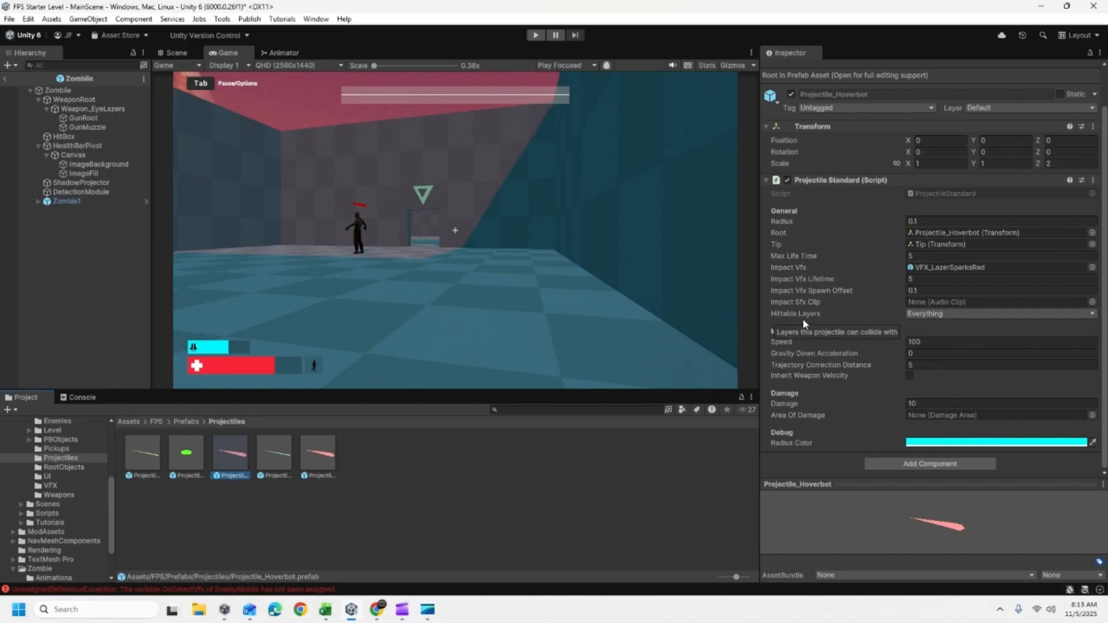
- Examine the components of the Zombie prefab from the Enemies folder, from Enemy Controller to Audio Source, and its Zombie1 child's Animator
click(68, 201)
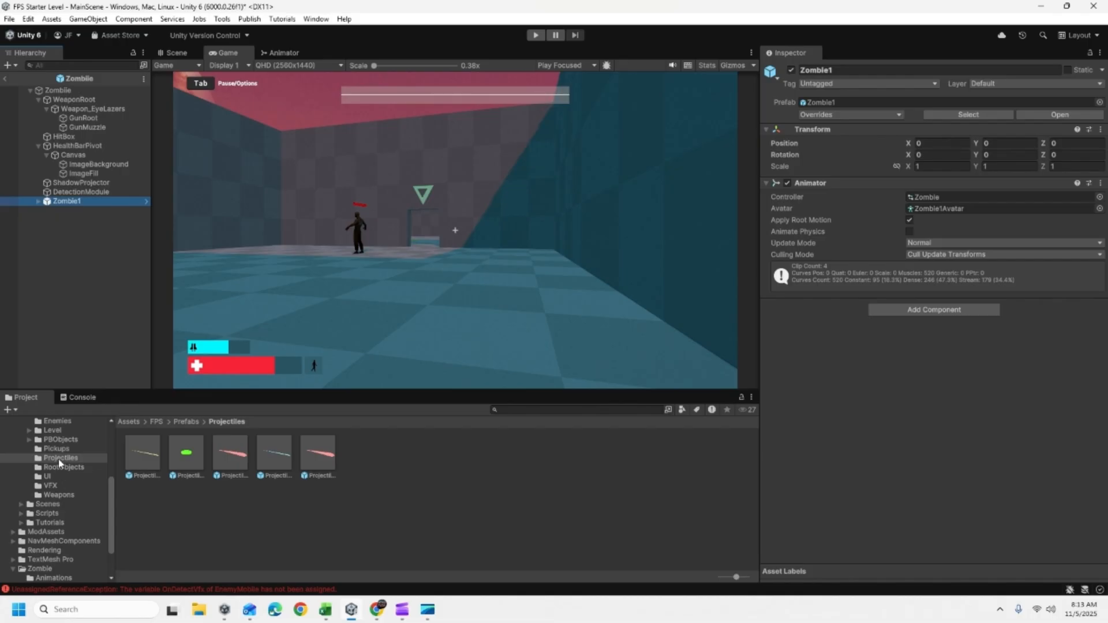
scroll(57, 458, up, 5)
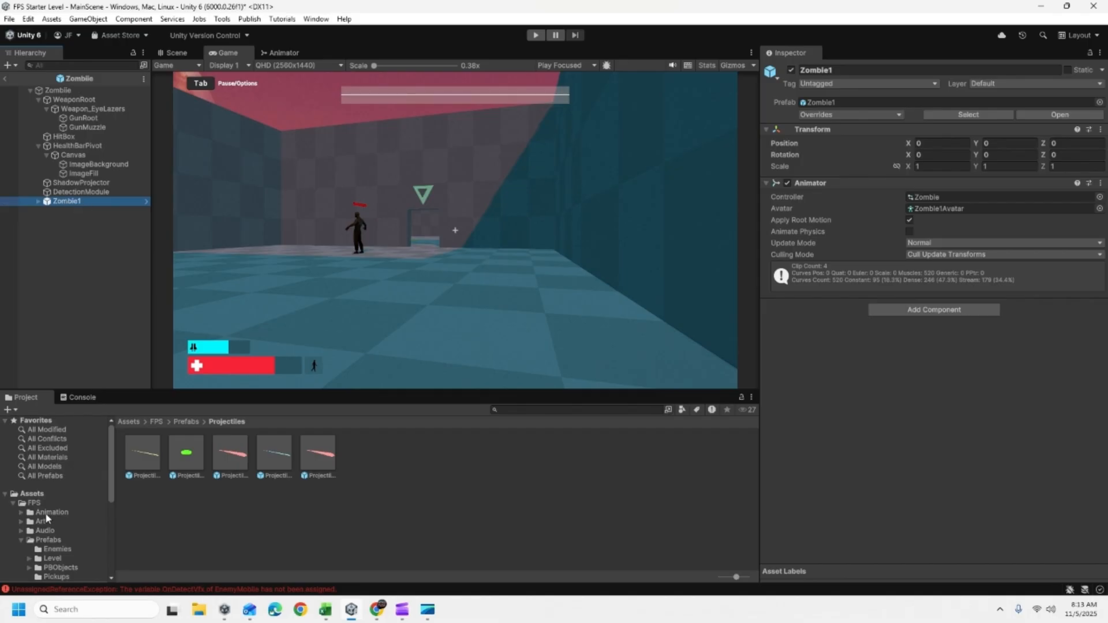
click(58, 549)
click(230, 459)
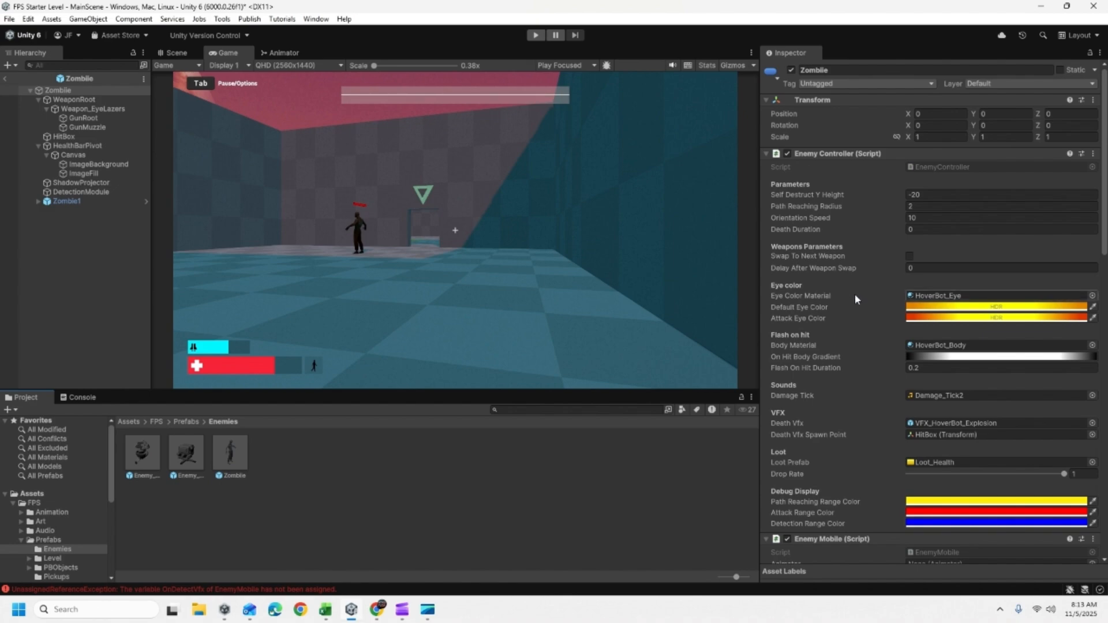
scroll(820, 246, down, 1)
scroll(817, 240, down, 4)
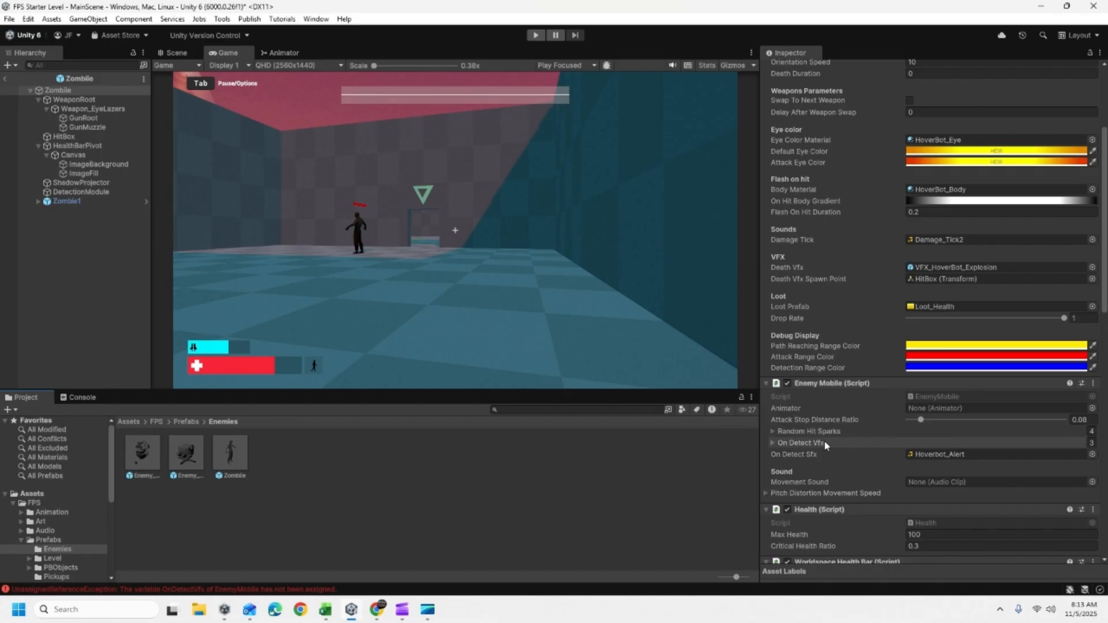
scroll(812, 421, down, 3)
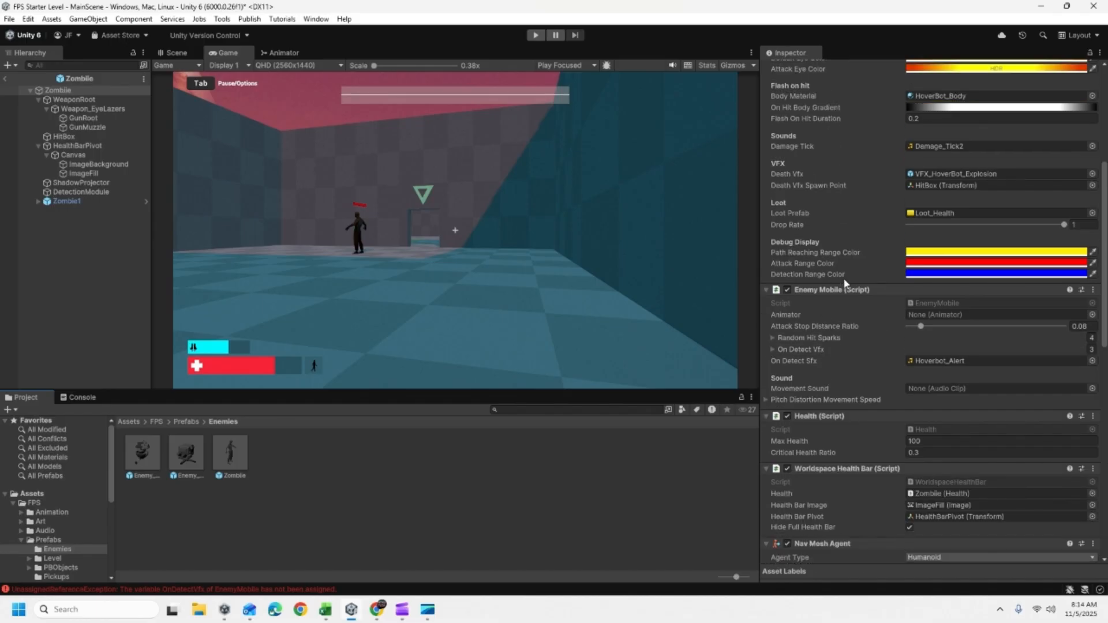
scroll(844, 286, down, 4)
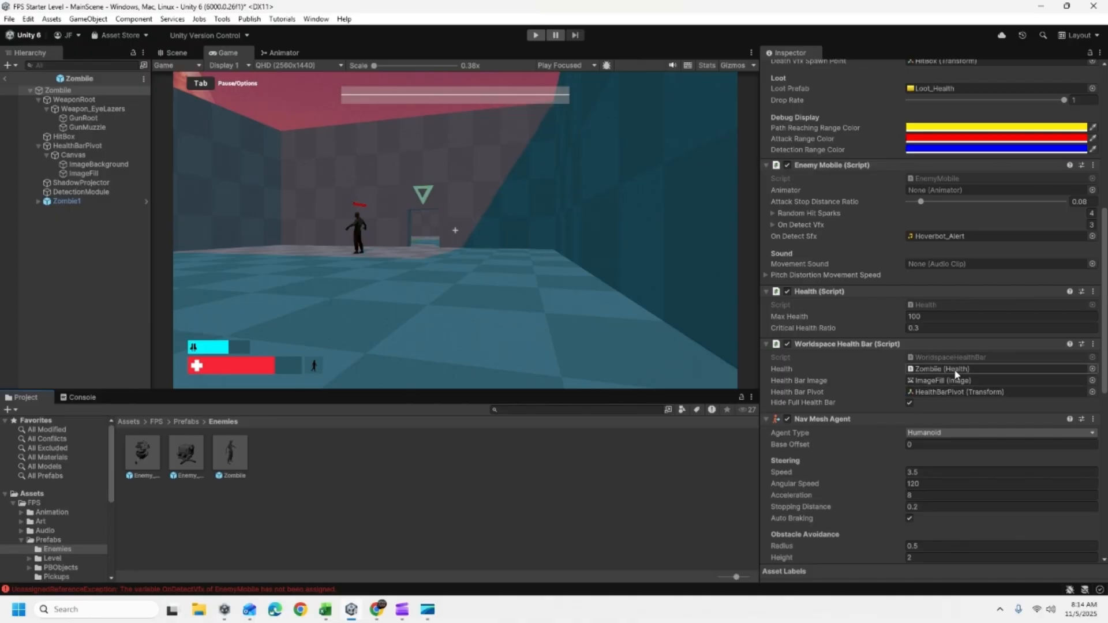
scroll(938, 367, down, 2)
scroll(941, 365, down, 5)
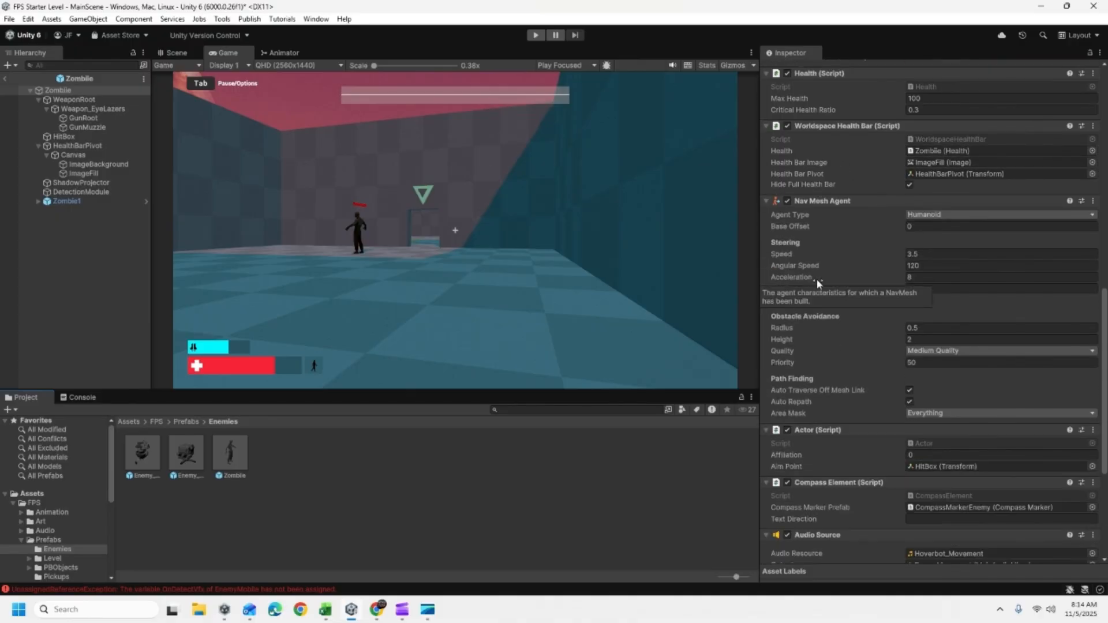
scroll(947, 312, down, 3)
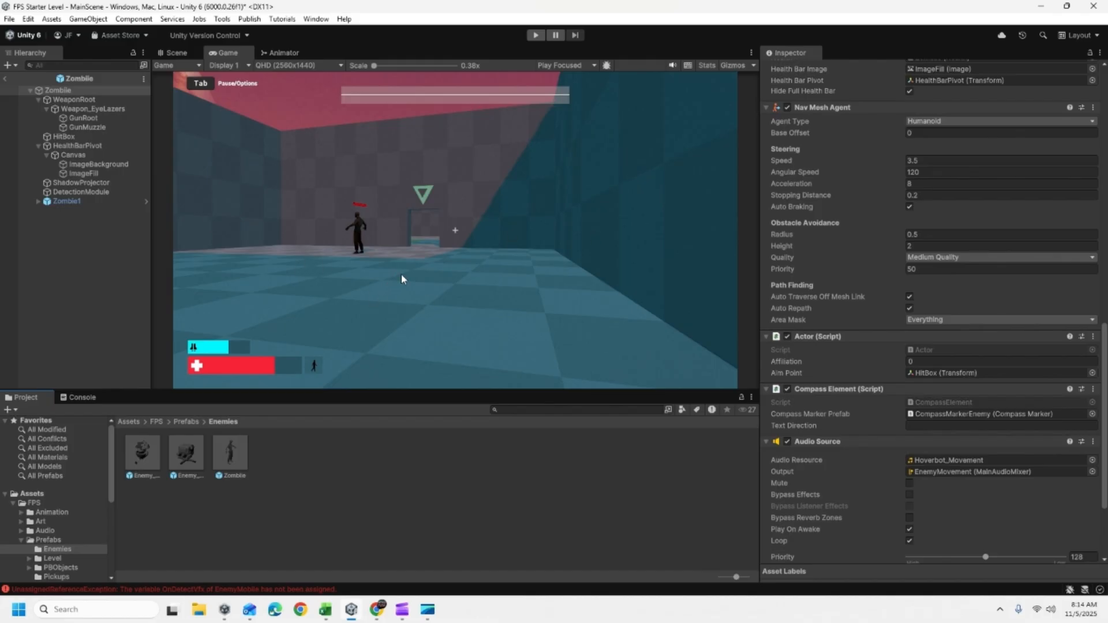
click(68, 201)
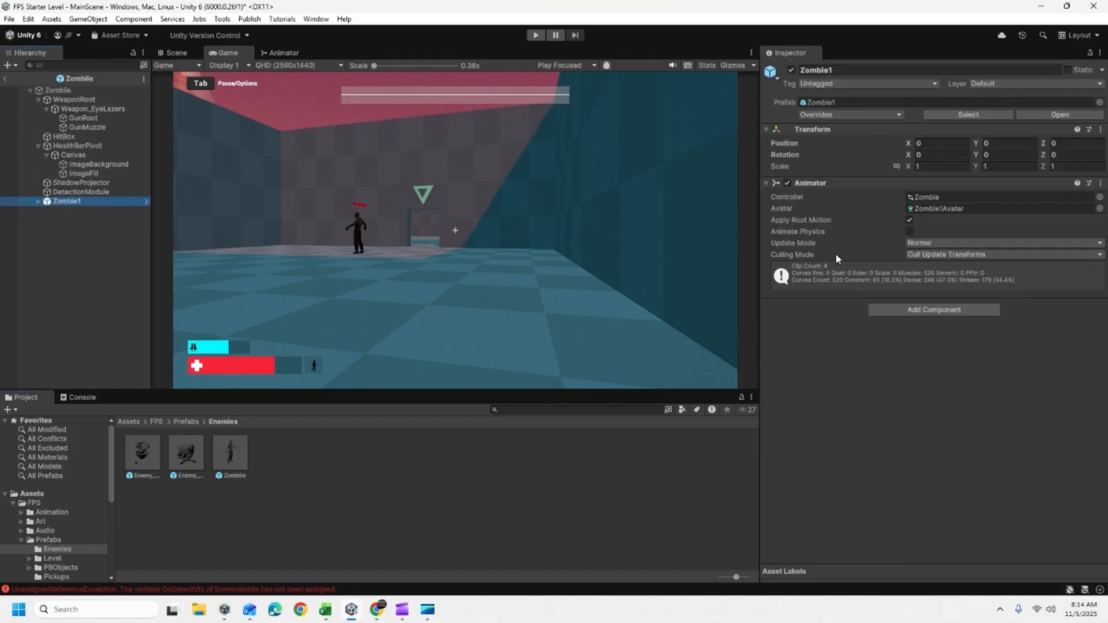